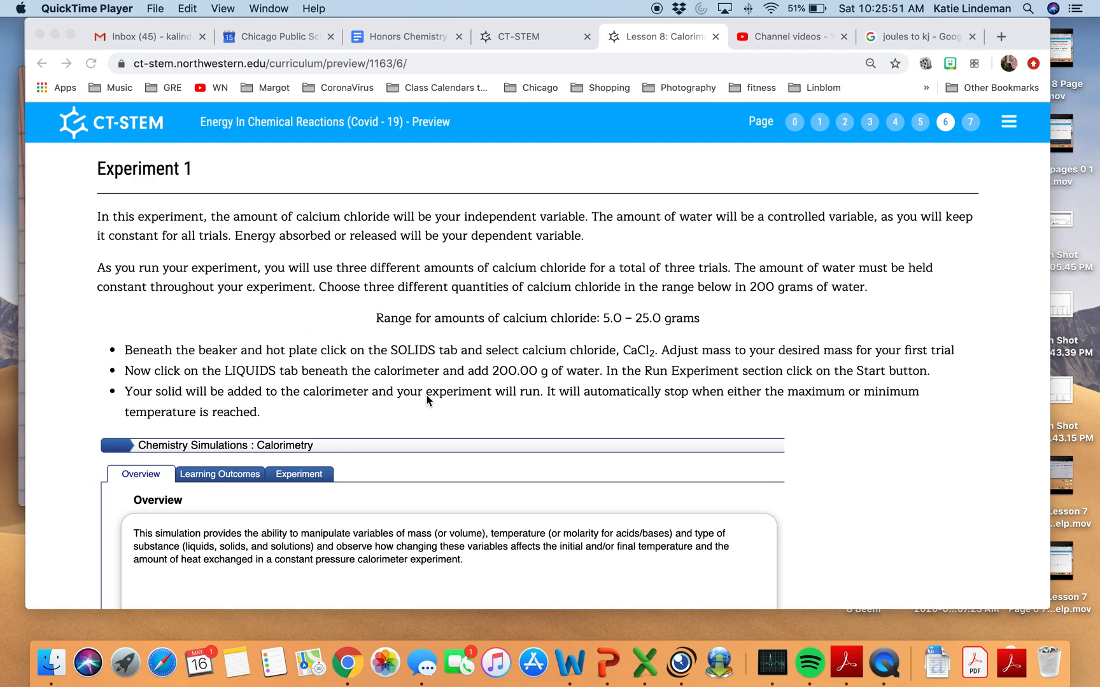
Enter 200 as the mass of water for all three experiments in the Question 6.1 data table.
{"action": "scroll", "coordinate": [315, 372], "scroll_direction": "down", "scroll_amount": 5}
{"action": "scroll", "coordinate": [315, 373], "scroll_direction": "down", "scroll_amount": 10}
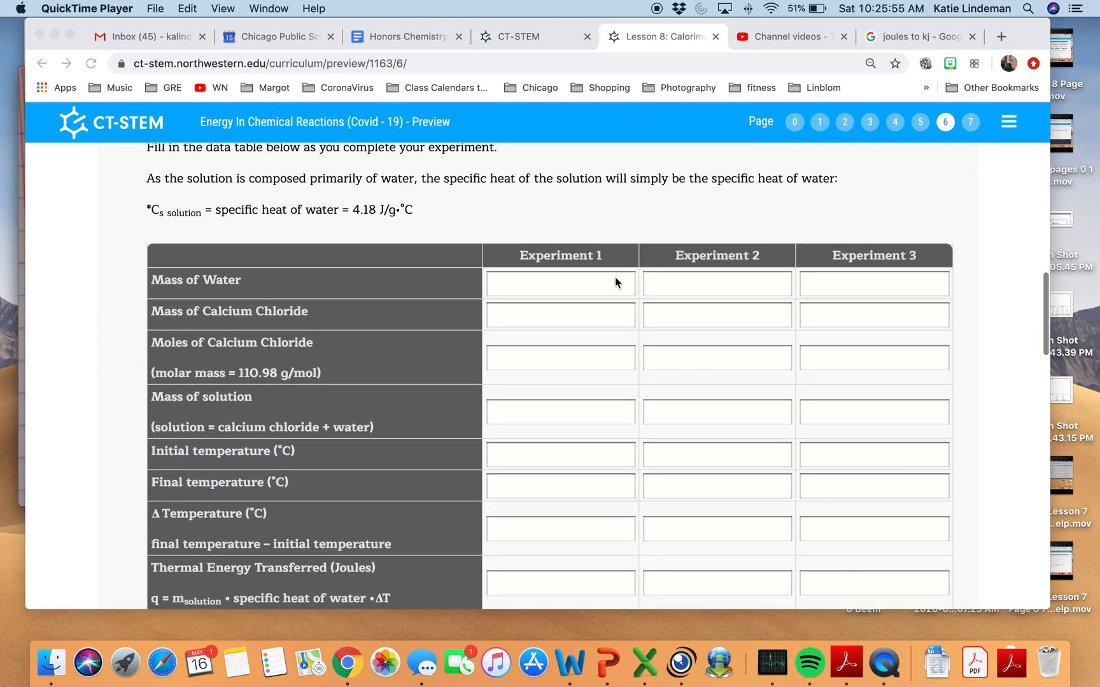
{"action": "scroll", "coordinate": [616, 316], "scroll_direction": "down", "scroll_amount": 8}
{"action": "scroll", "coordinate": [615, 312], "scroll_direction": "up", "scroll_amount": 10}
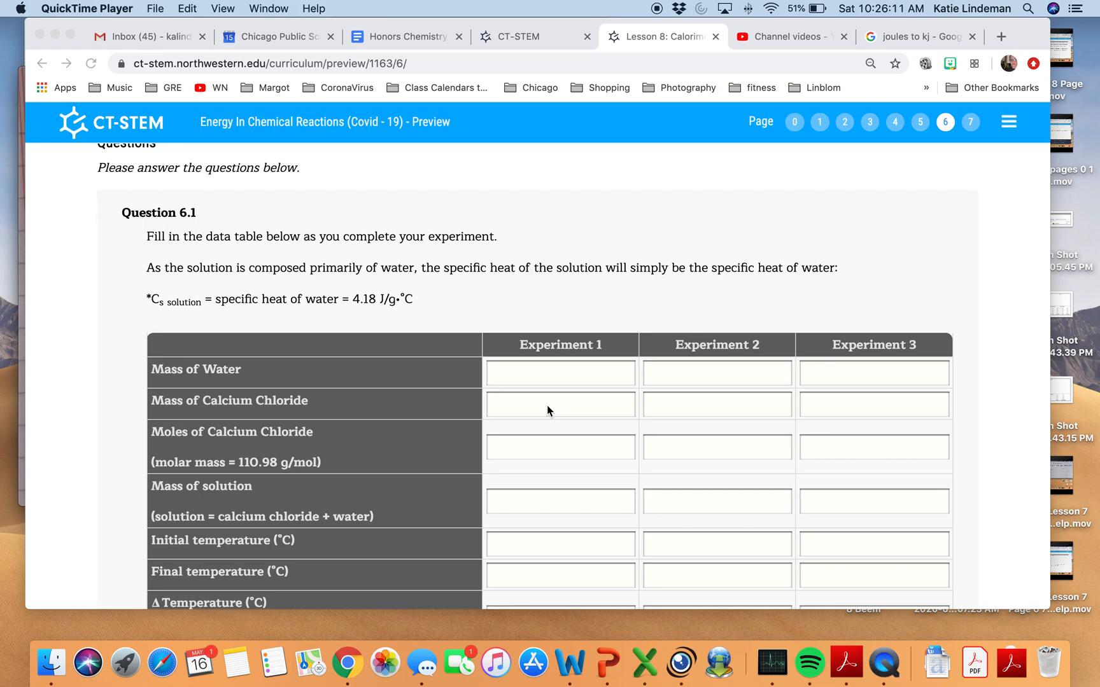
{"action": "left_click", "coordinate": [544, 386]}
{"action": "left_click", "coordinate": [543, 372]}
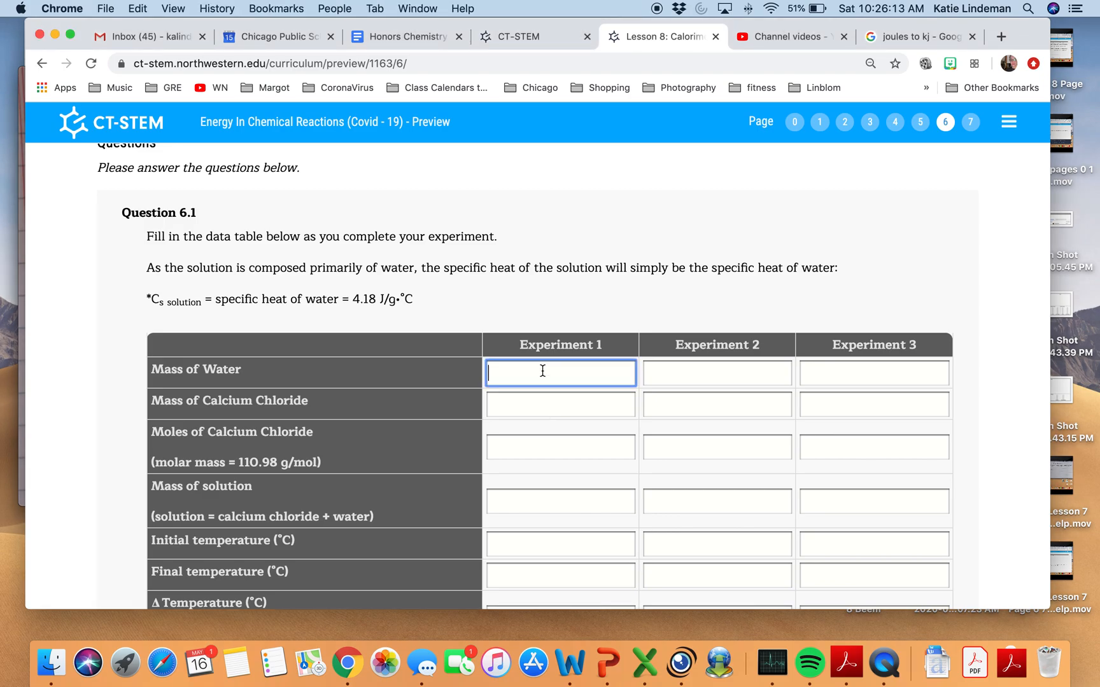
{"action": "type", "text": "200"}
{"action": "key", "text": "Tab"}
{"action": "type", "text": "200"}
{"action": "key", "text": "Tab"}
{"action": "type", "text": "200"}
{"action": "key", "text": "Tab"}
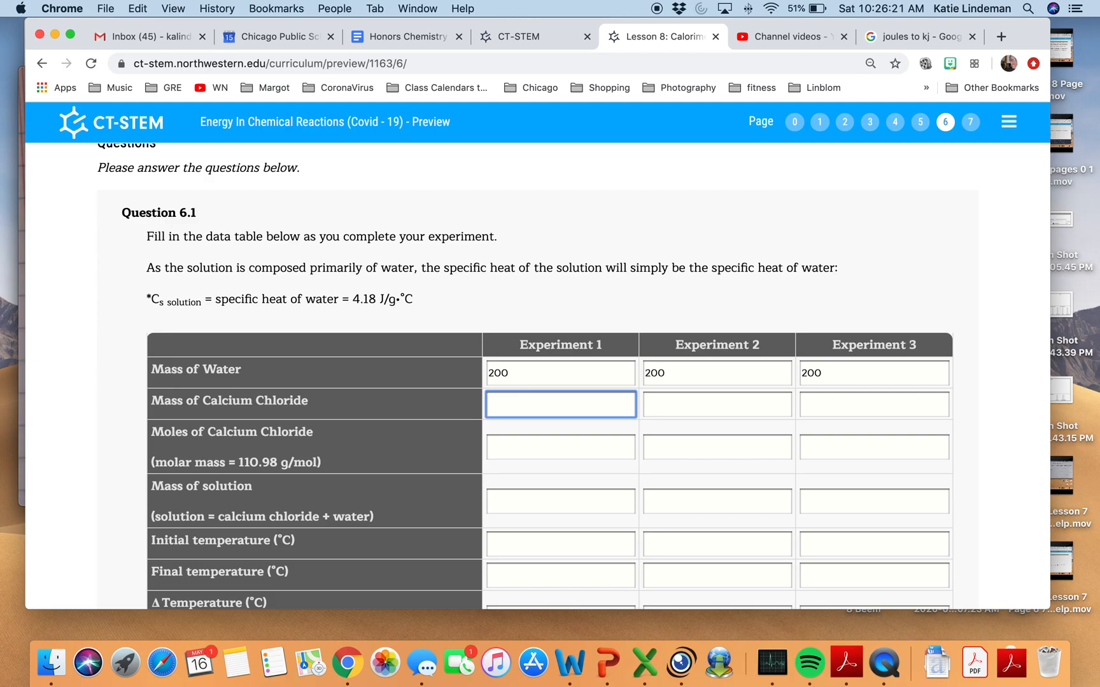
Fill in the mass of calcium chloride as 5, 15 and 25 for Experiments 1, 2 and 3.
{"action": "type", "text": "5"}
{"action": "key", "text": "Tab"}
{"action": "type", "text": "15"}
{"action": "key", "text": "Tab"}
{"action": "type", "text": "25"}
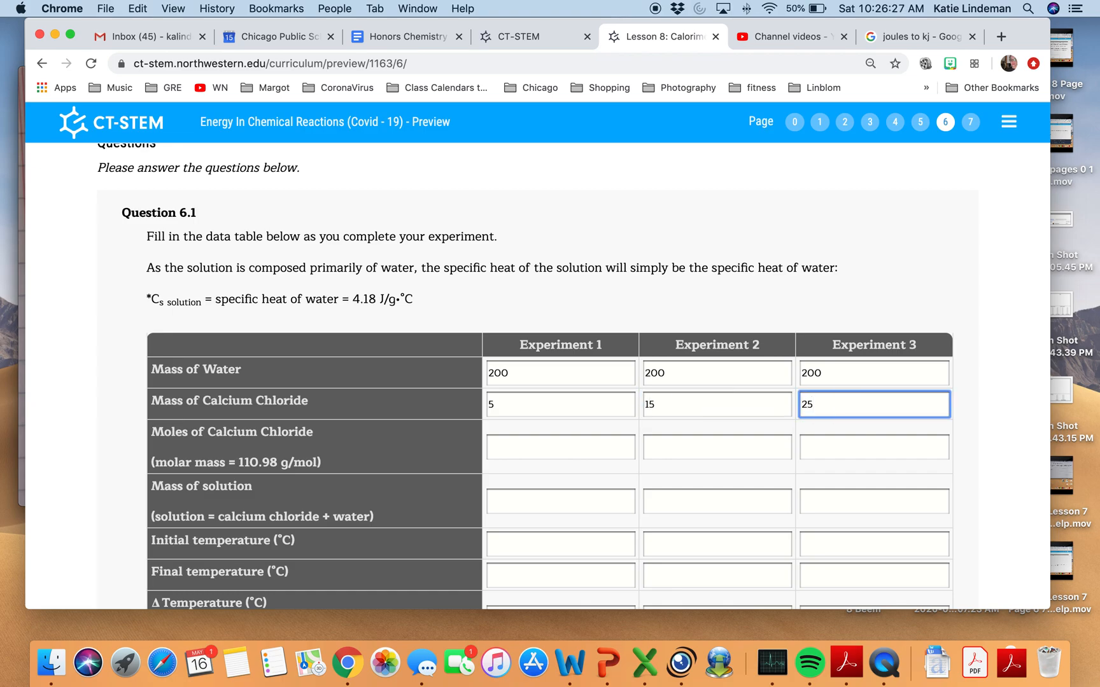
Consult the gram-to-mole conversion in the Visualizer window and enter 0.045 as Experiment 1's moles of calcium chloride.
{"action": "left_click", "coordinate": [534, 448]}
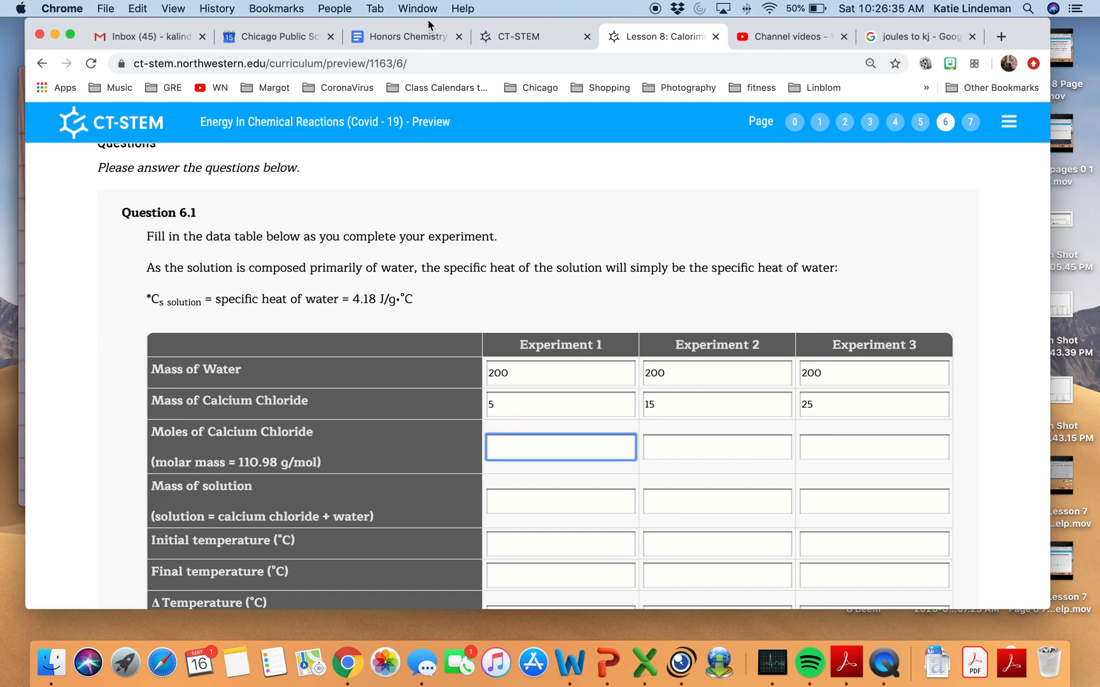
{"action": "left_click_drag", "start_coordinate": [427, 19], "coordinate": [477, 19]}
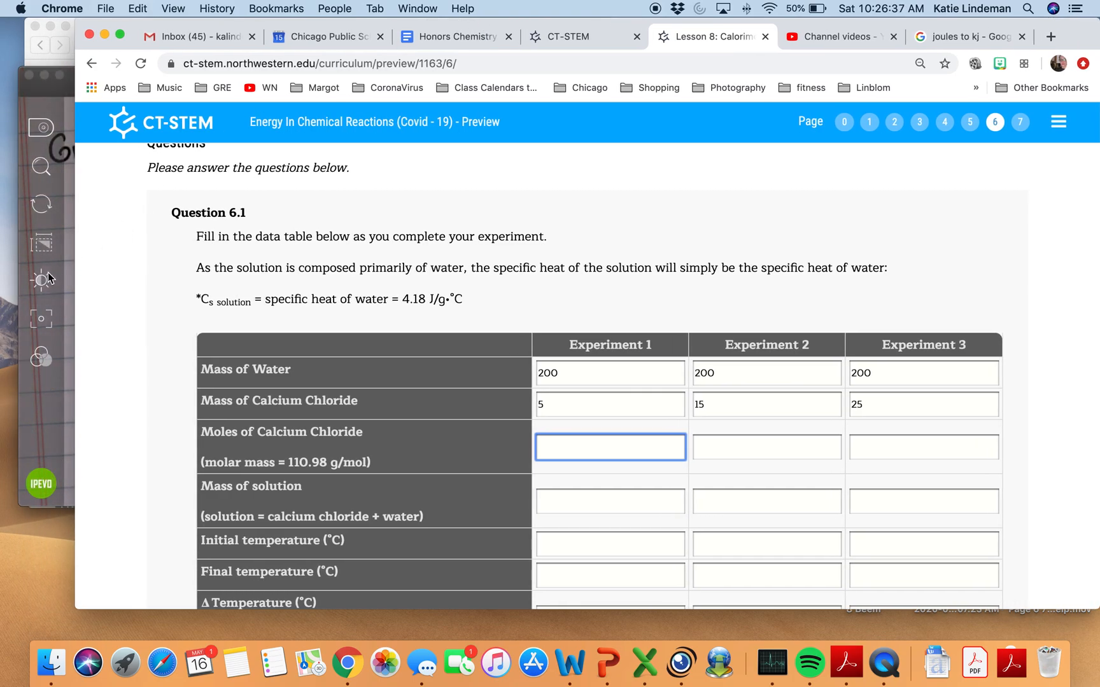
{"action": "left_click", "coordinate": [67, 284]}
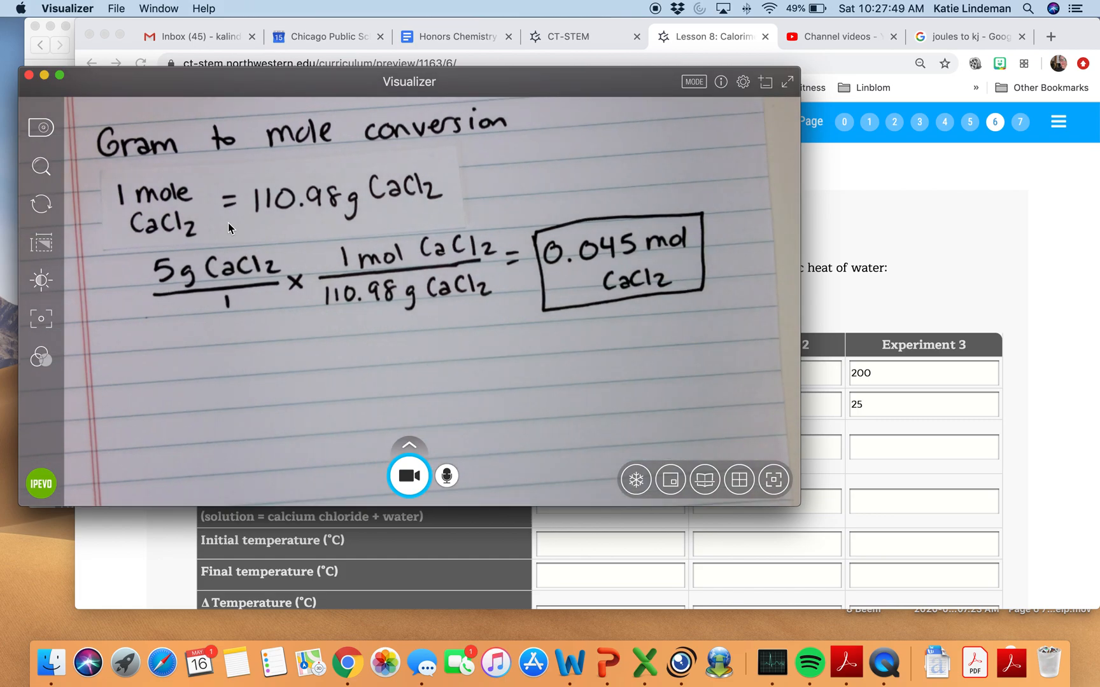
{"action": "left_click", "coordinate": [926, 442]}
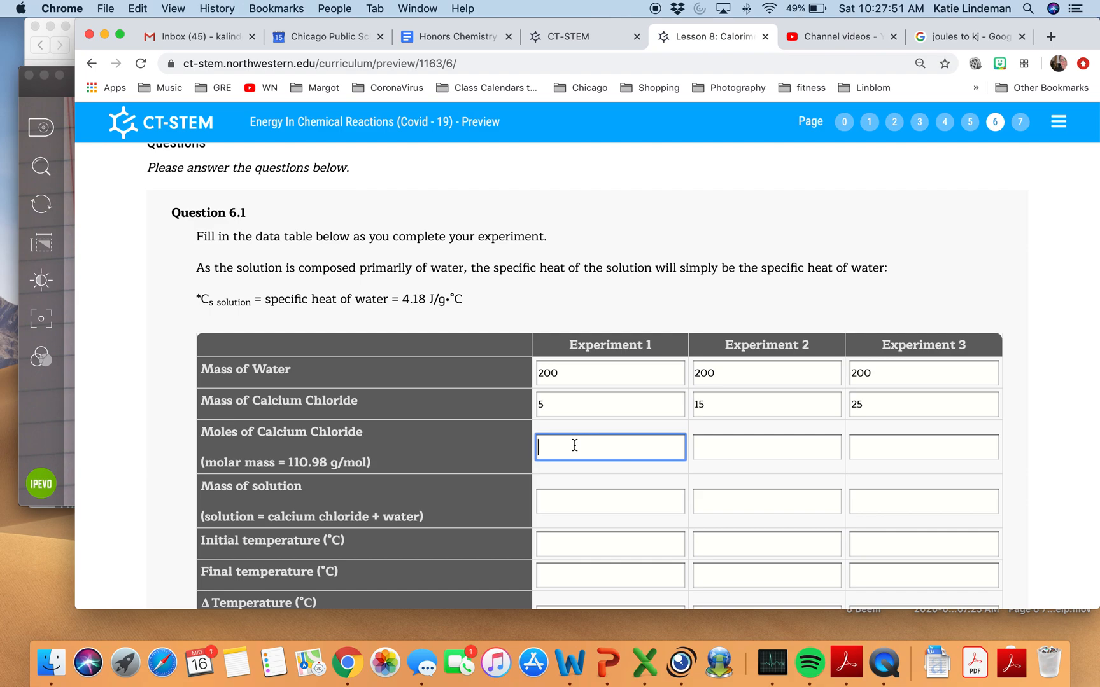
{"action": "type", "text": "0.045"}
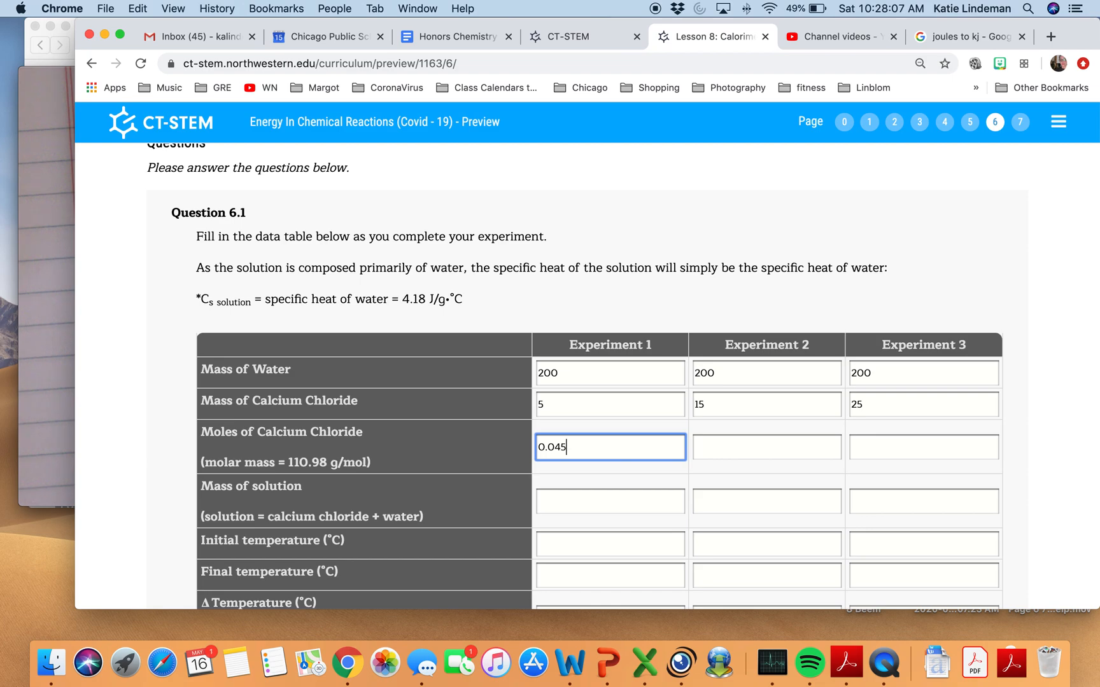
Fill in the mass of solution as 205, 215 and 225 for Experiments 1, 2 and 3.
{"action": "left_click", "coordinate": [572, 504]}
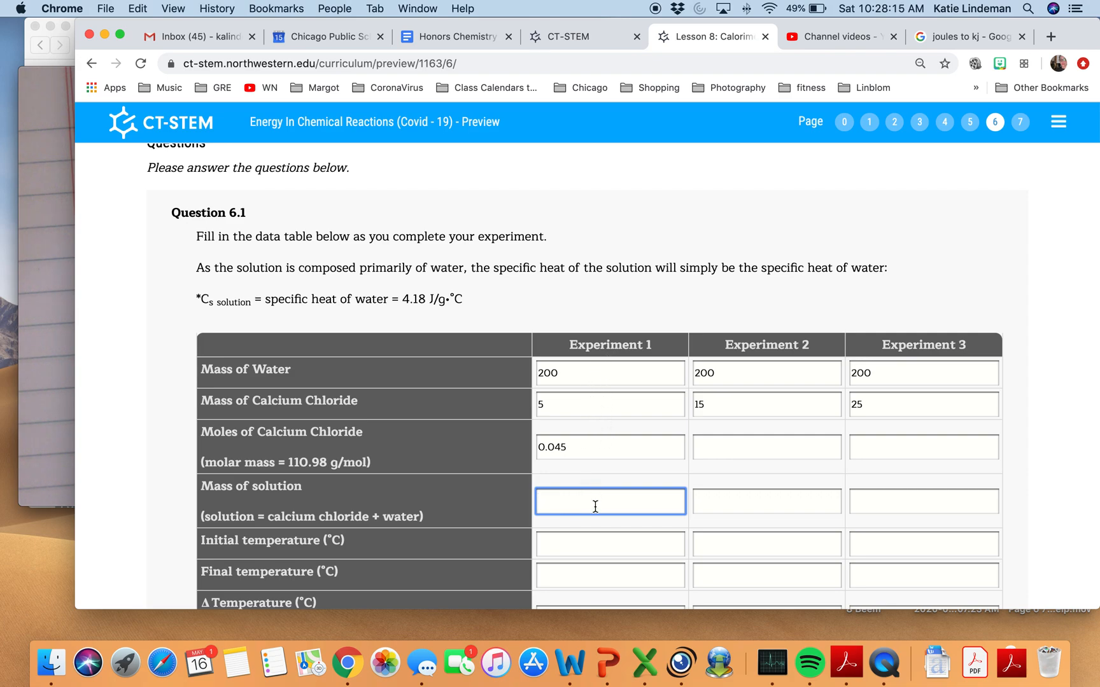
{"action": "type", "text": "205"}
{"action": "left_click", "coordinate": [717, 502]}
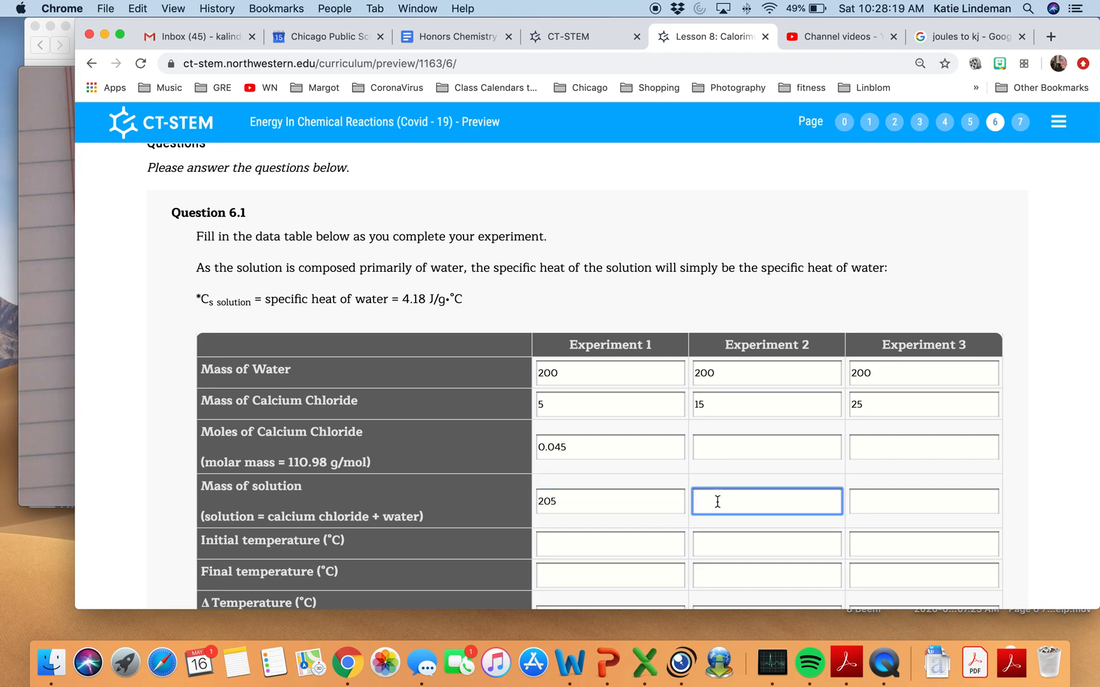
{"action": "type", "text": "215"}
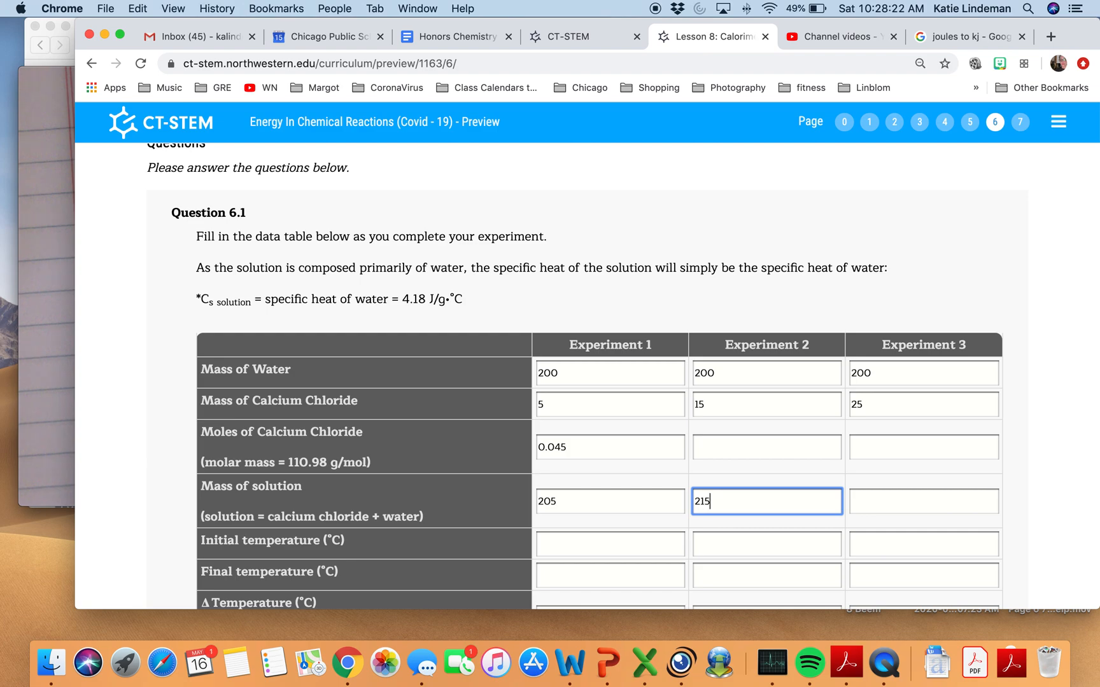
{"action": "key", "text": "Tab"}
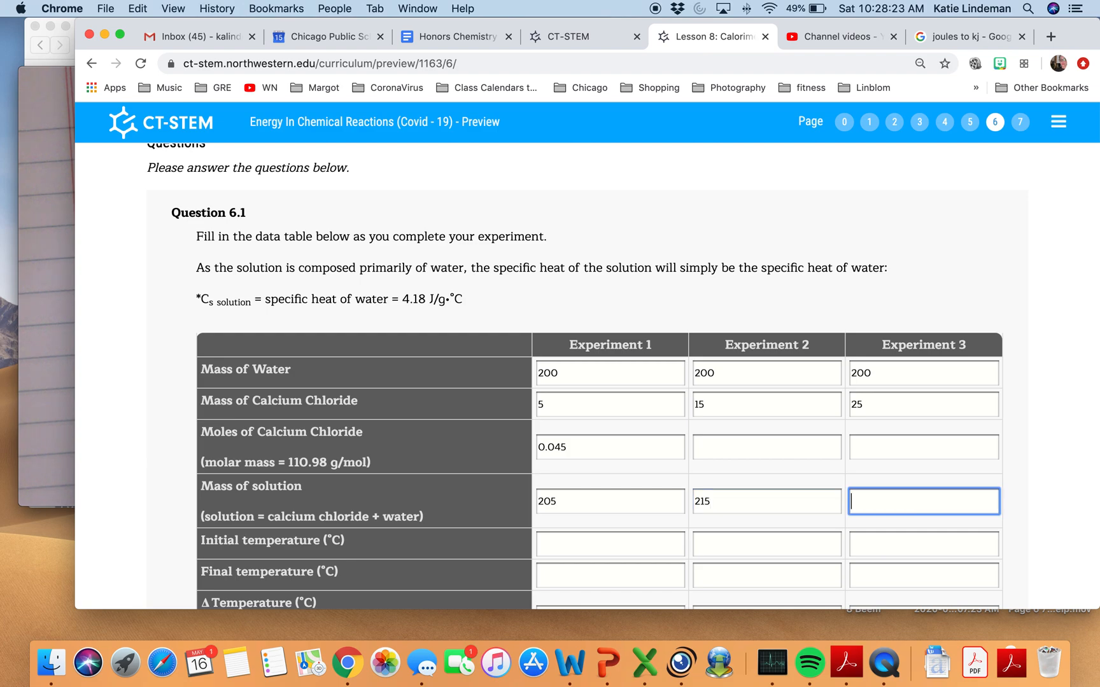
{"action": "type", "text": "225"}
Open the Calorimetry simulation's experiment section above the data table and choose to run an experiment.
{"action": "left_click", "coordinate": [570, 548]}
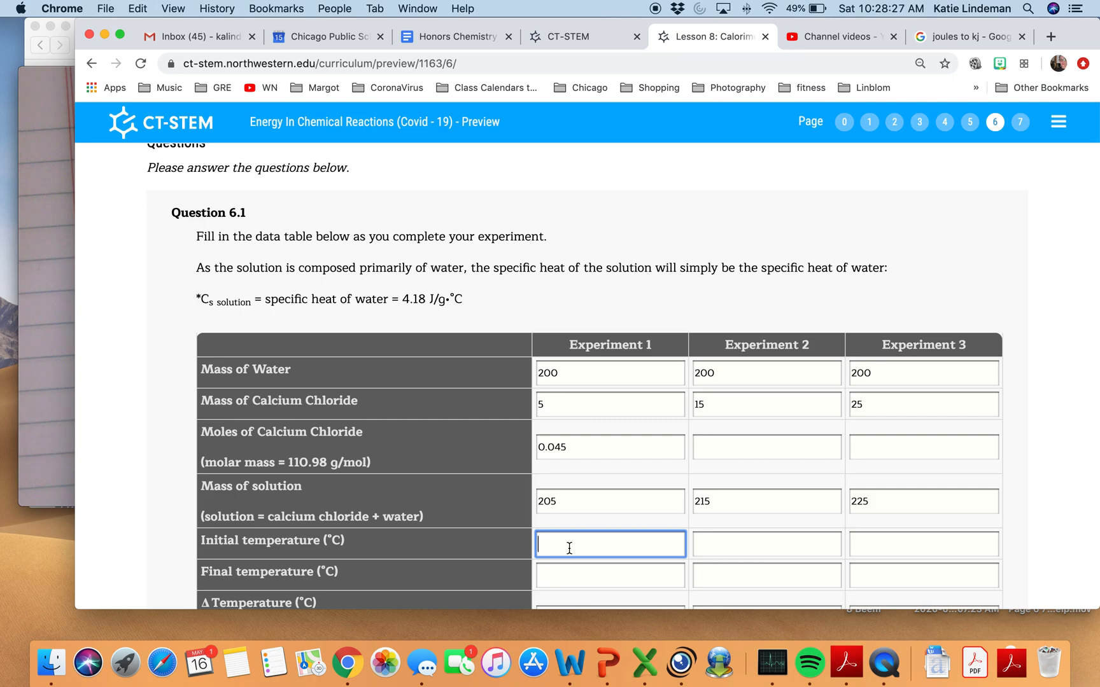
{"action": "scroll", "coordinate": [570, 548], "scroll_direction": "up", "scroll_amount": 2}
{"action": "scroll", "coordinate": [570, 548], "scroll_direction": "down", "scroll_amount": 3}
{"action": "scroll", "coordinate": [569, 548], "scroll_direction": "up", "scroll_amount": 10}
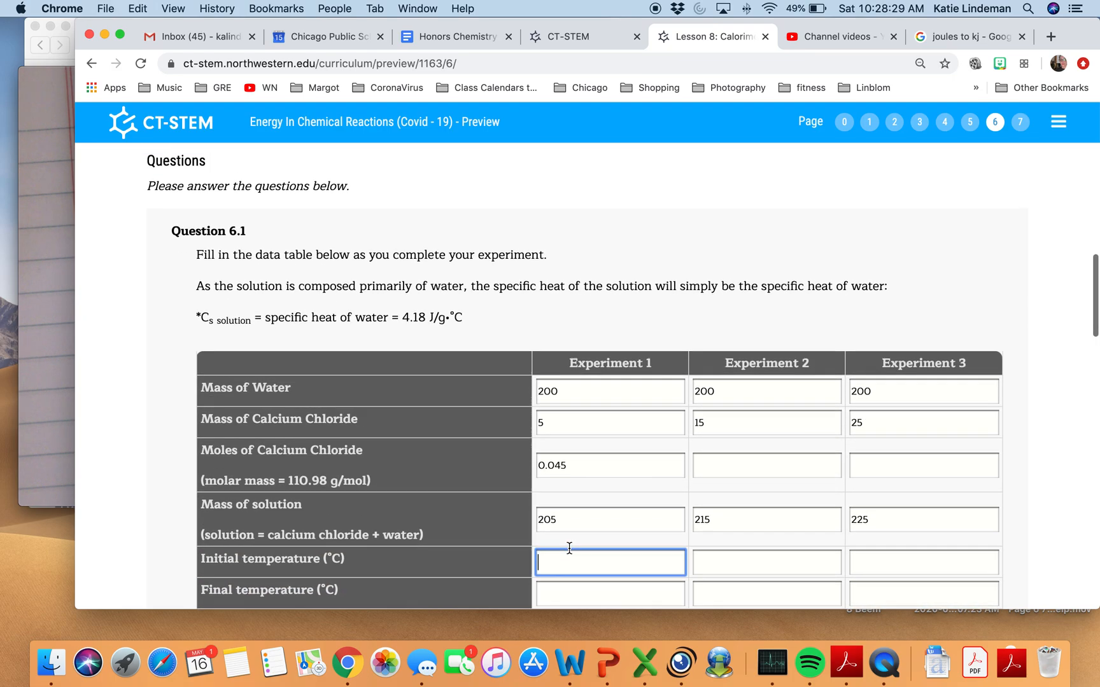
{"action": "scroll", "coordinate": [569, 548], "scroll_direction": "up", "scroll_amount": 3}
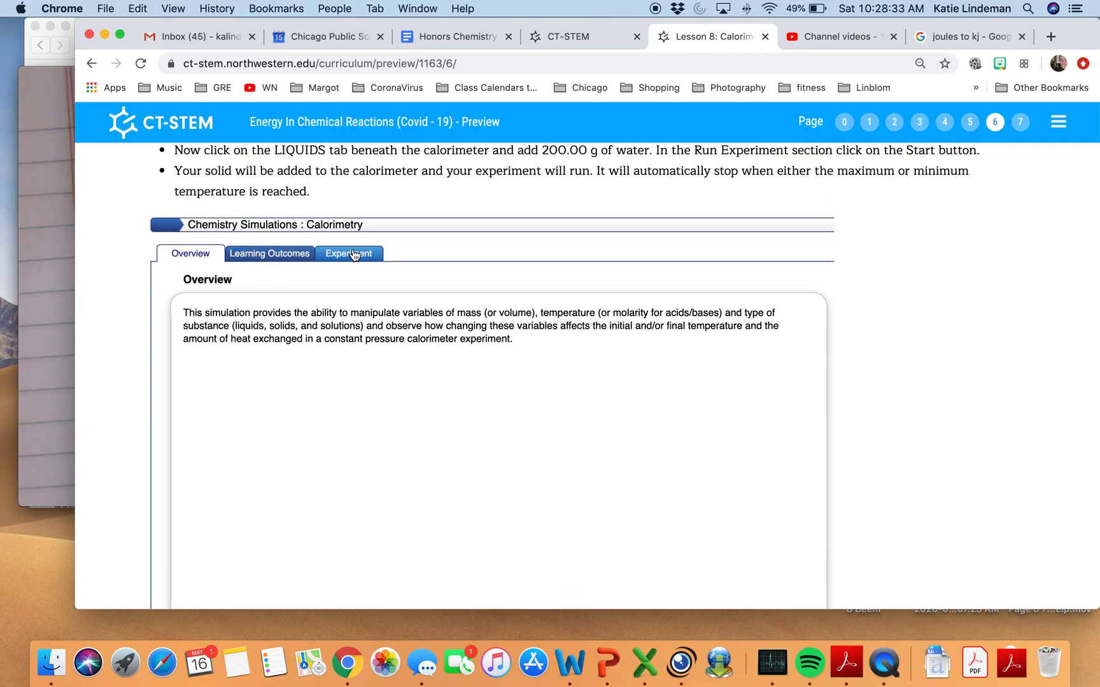
{"action": "left_click", "coordinate": [355, 255]}
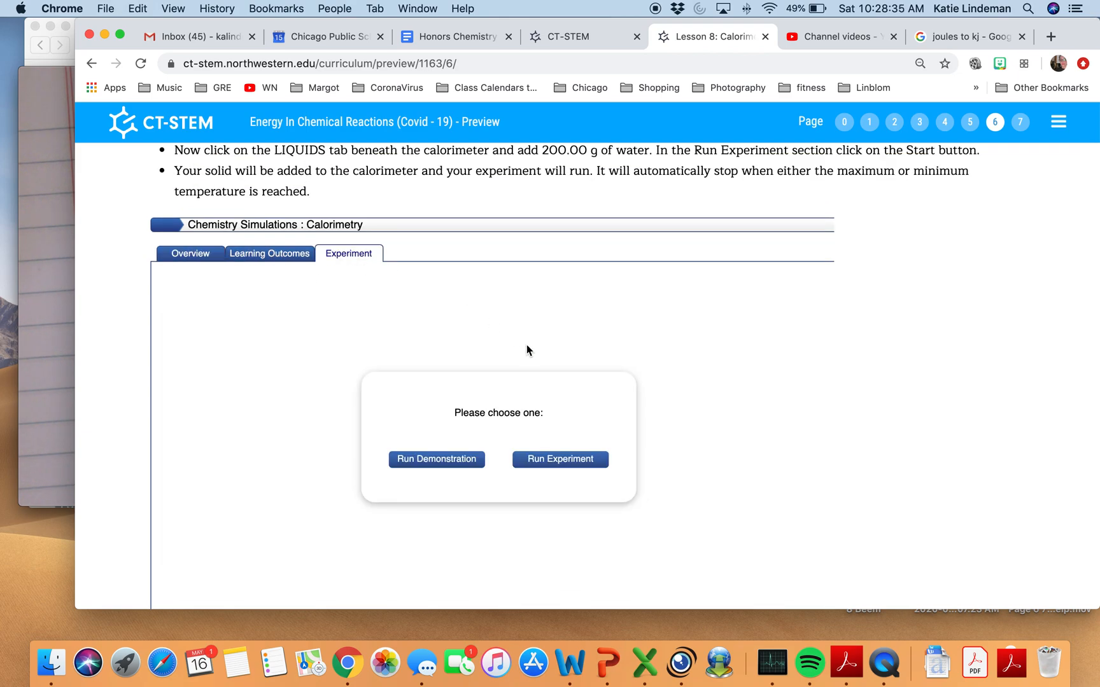
{"action": "left_click", "coordinate": [564, 461]}
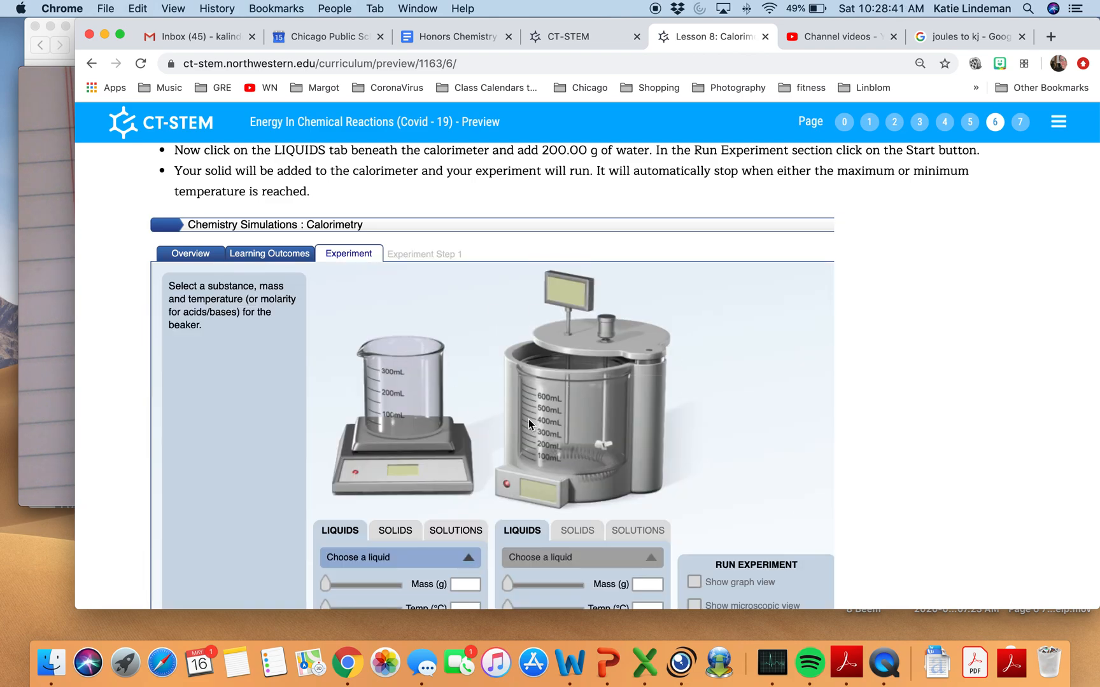
Add 5.00 g of solid calcium chloride to the beaker and proceed to the calorimeter setup.
{"action": "scroll", "coordinate": [622, 380], "scroll_direction": "up", "scroll_amount": 2}
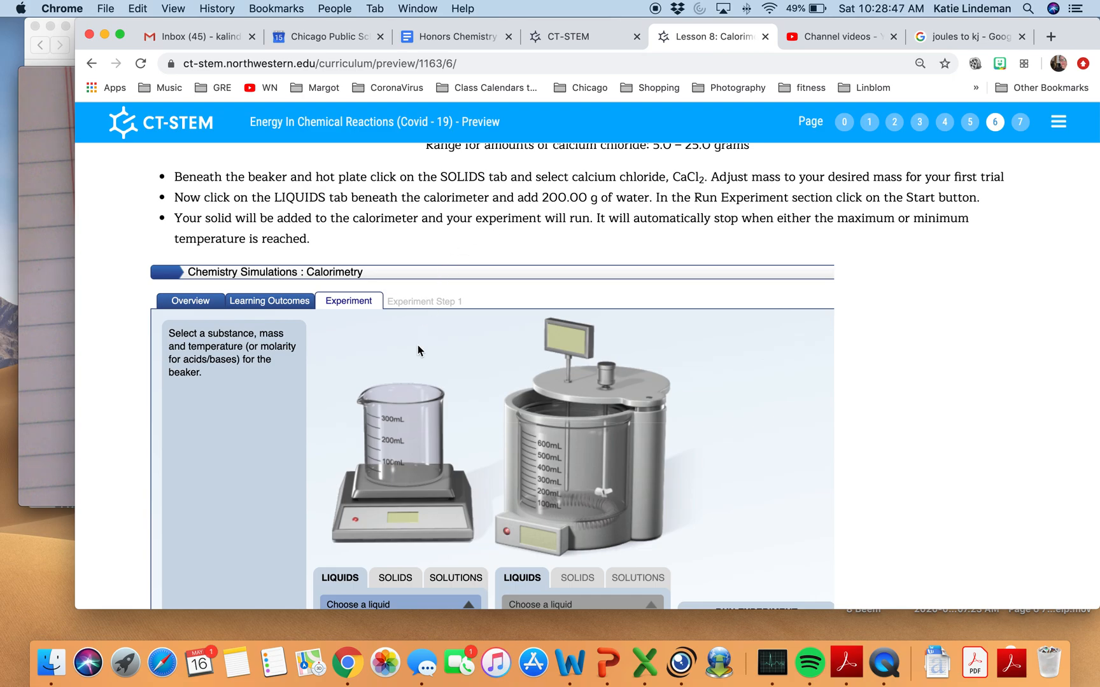
{"action": "scroll", "coordinate": [421, 326], "scroll_direction": "down", "scroll_amount": 5}
{"action": "left_click", "coordinate": [395, 402]}
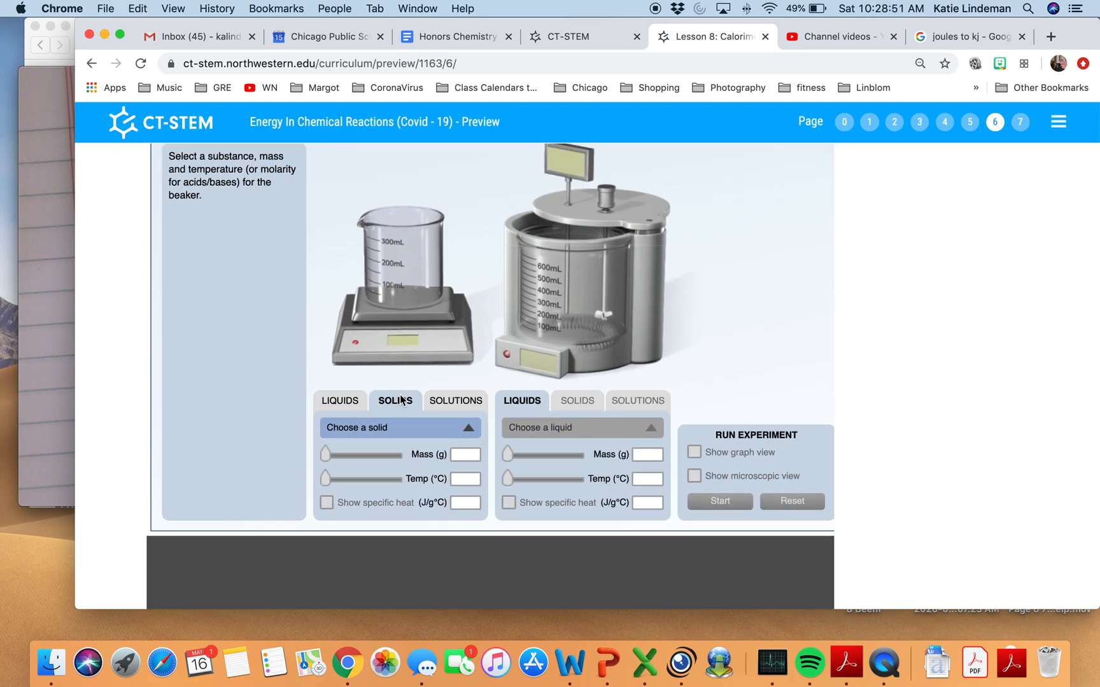
{"action": "left_click", "coordinate": [401, 422]}
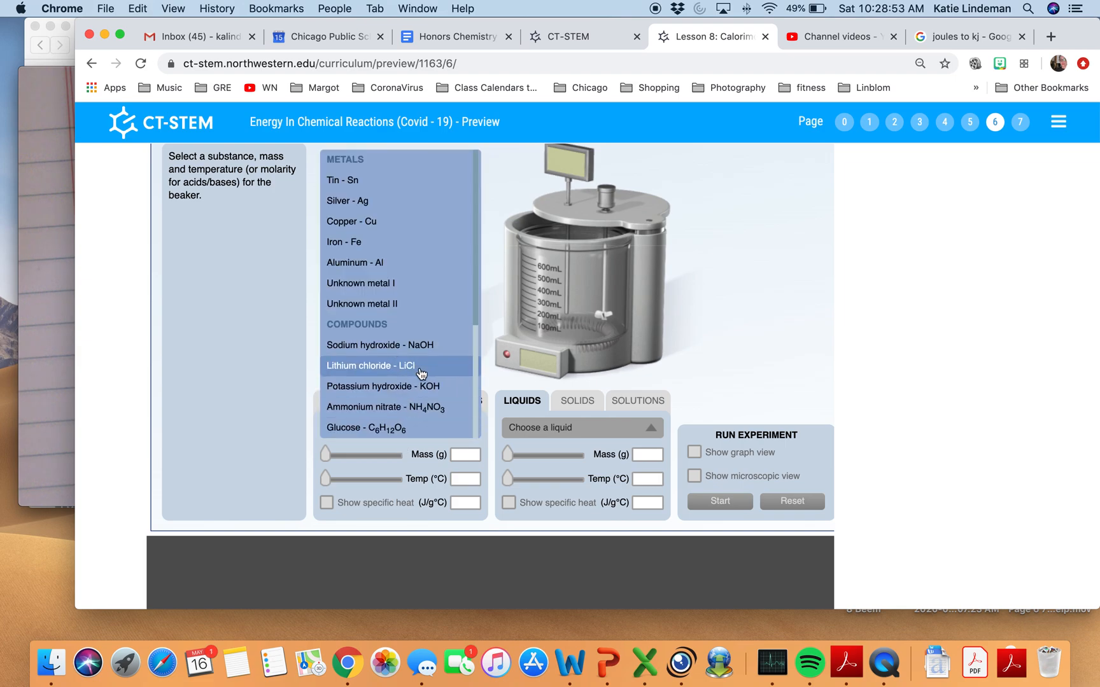
{"action": "scroll", "coordinate": [420, 372], "scroll_direction": "down", "scroll_amount": 1}
{"action": "scroll", "coordinate": [420, 373], "scroll_direction": "down", "scroll_amount": 8}
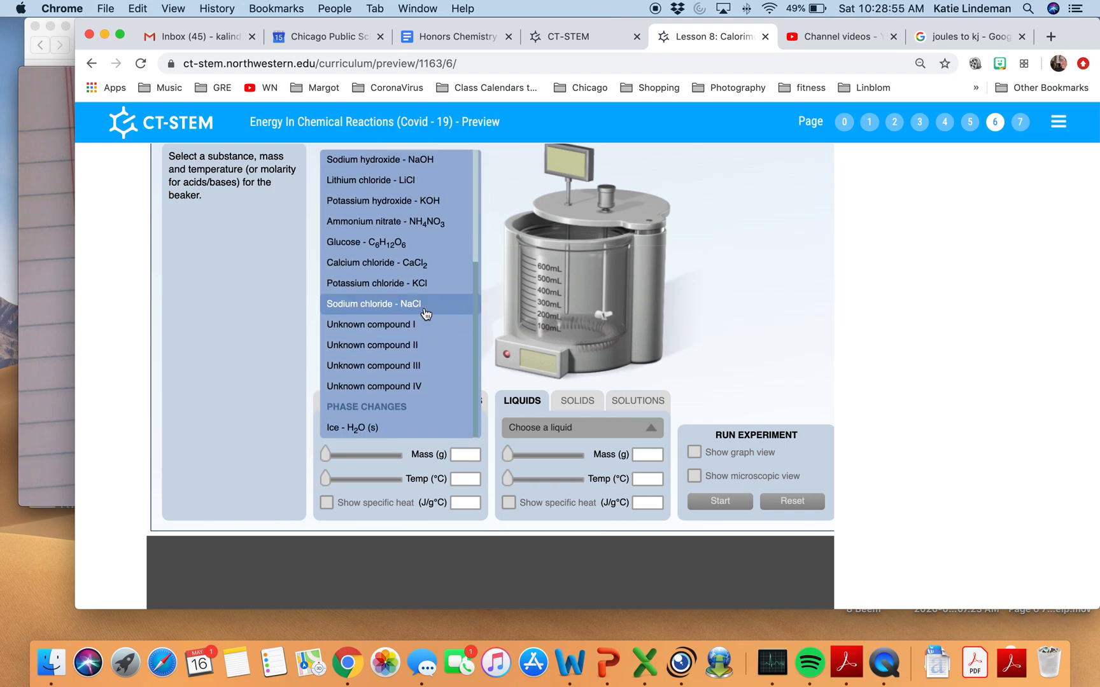
{"action": "left_click", "coordinate": [414, 266]}
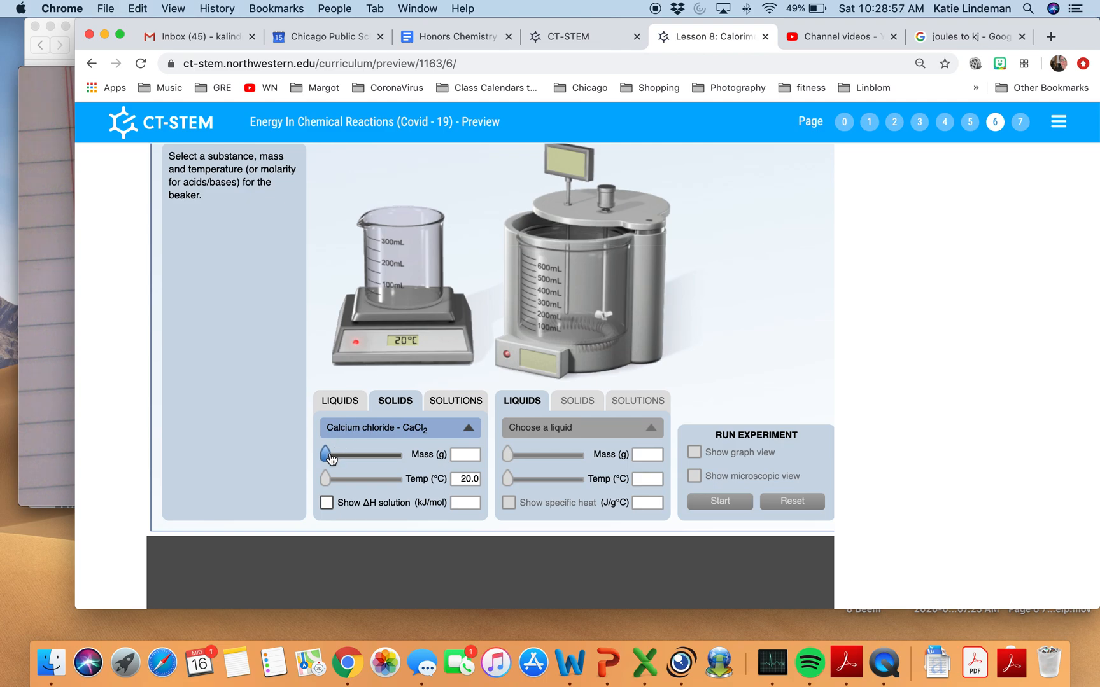
{"action": "left_click_drag", "start_coordinate": [326, 454], "coordinate": [339, 457]}
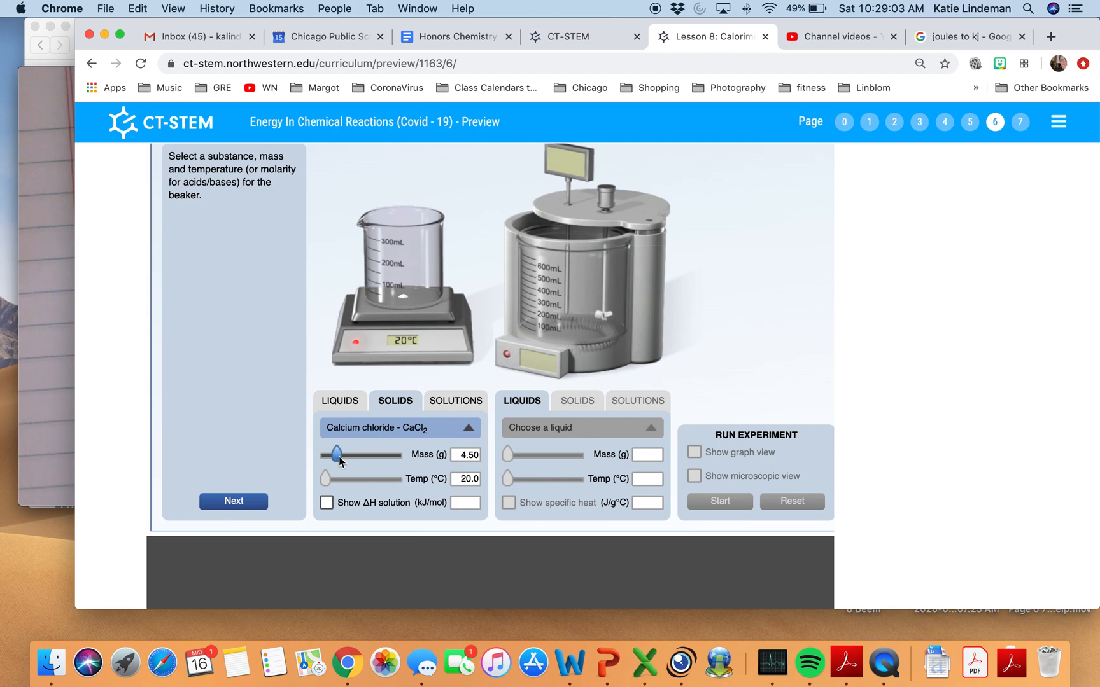
{"action": "left_click_drag", "start_coordinate": [338, 457], "coordinate": [340, 457]}
{"action": "left_click", "coordinate": [250, 506]}
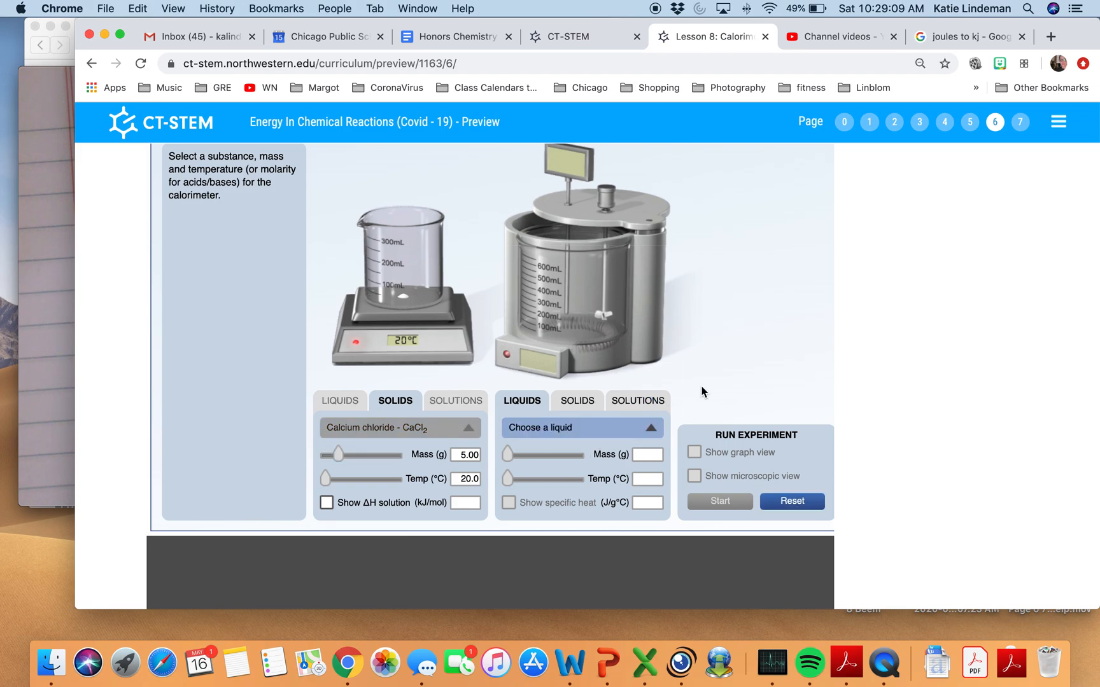
Fill the calorimeter with 200 g of water and proceed to the run stage.
{"action": "left_click", "coordinate": [634, 429]}
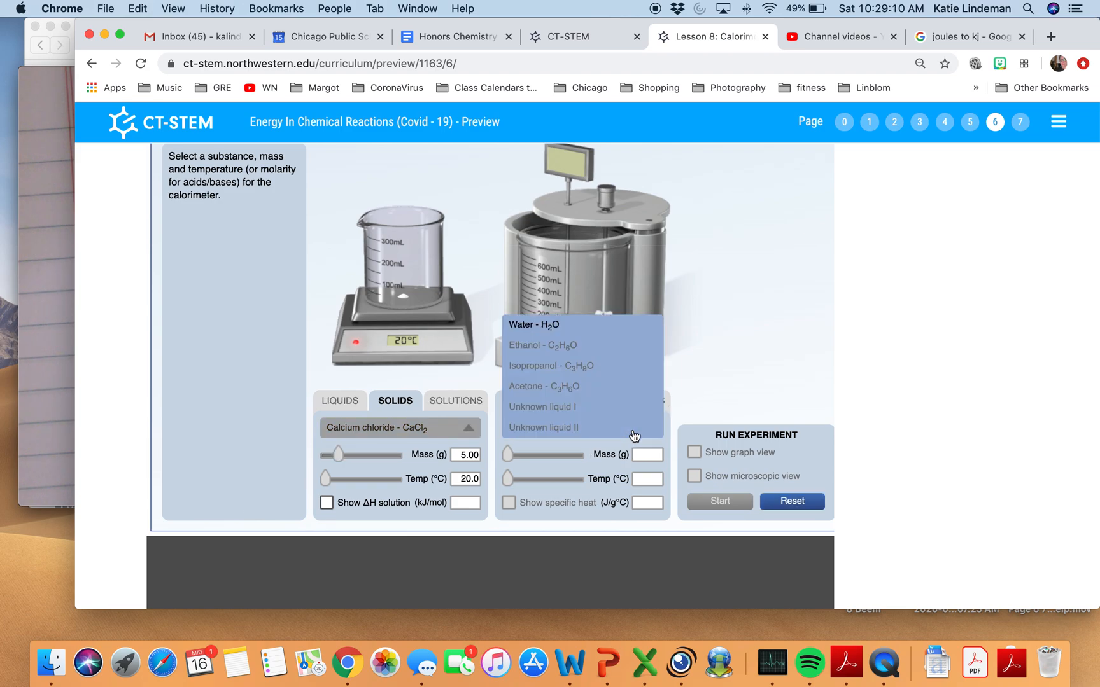
{"action": "left_click", "coordinate": [592, 326]}
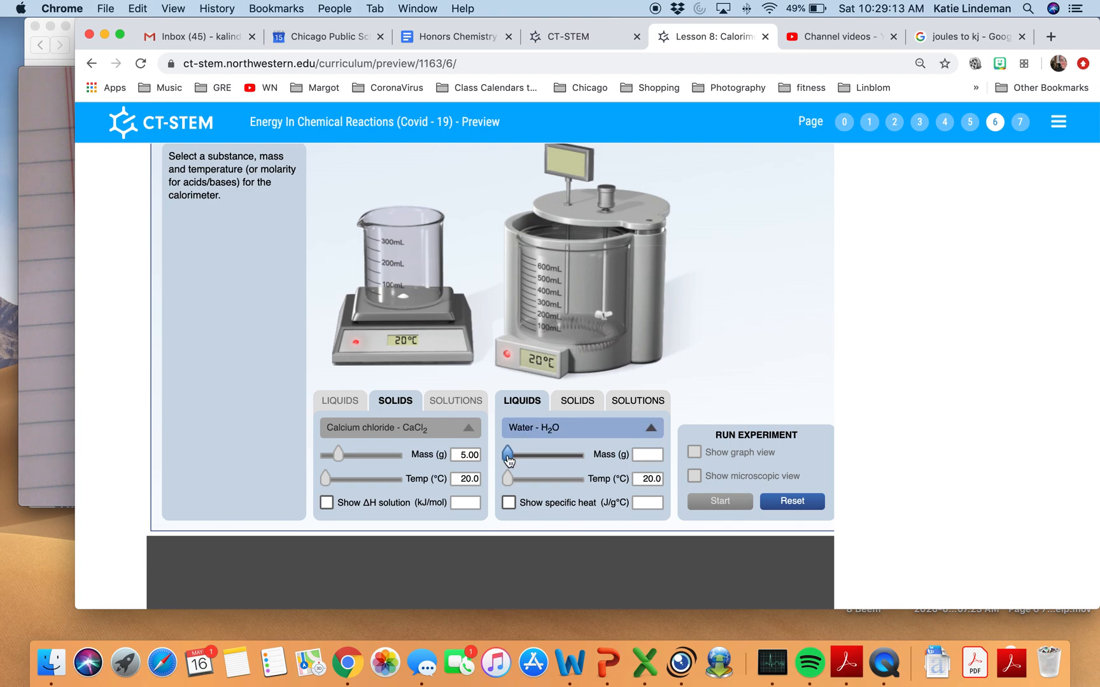
{"action": "left_click_drag", "start_coordinate": [508, 456], "coordinate": [555, 463]}
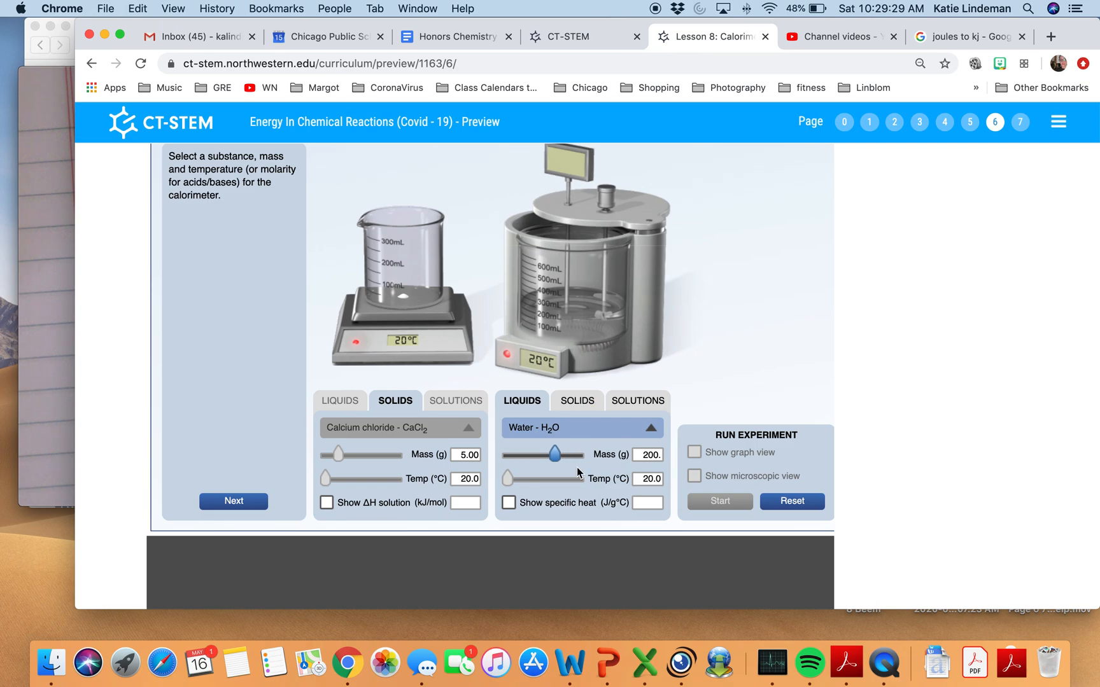
{"action": "left_click", "coordinate": [229, 501]}
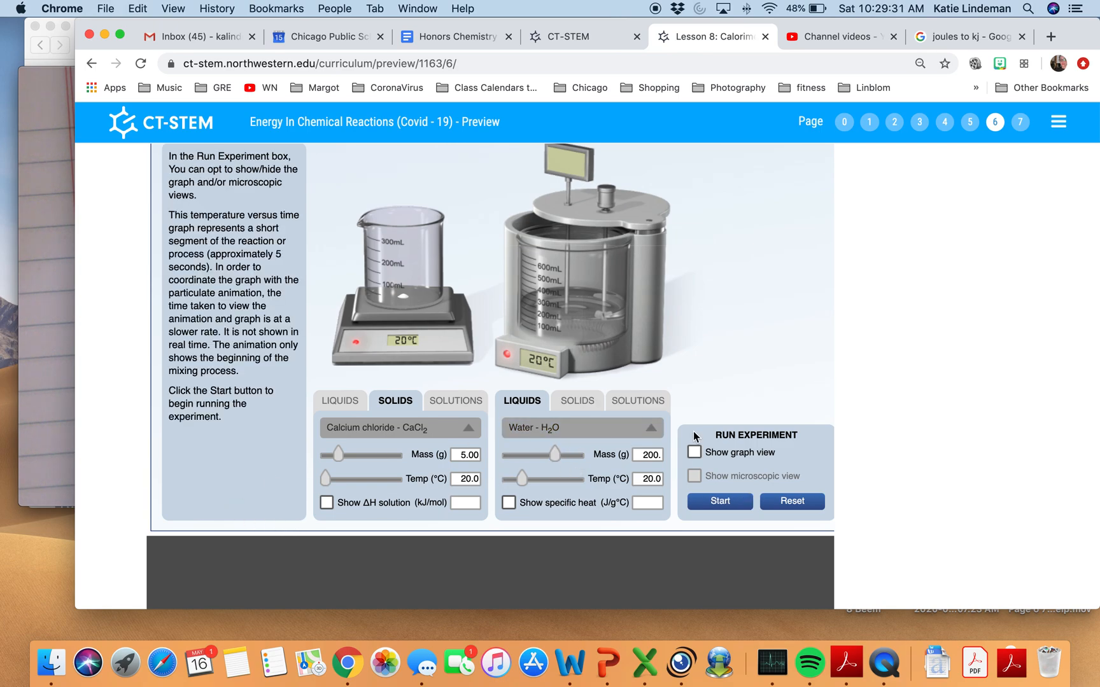
Turn on the graph view and start the calorimetry experiment.
{"action": "scroll", "coordinate": [680, 442], "scroll_direction": "up", "scroll_amount": 1}
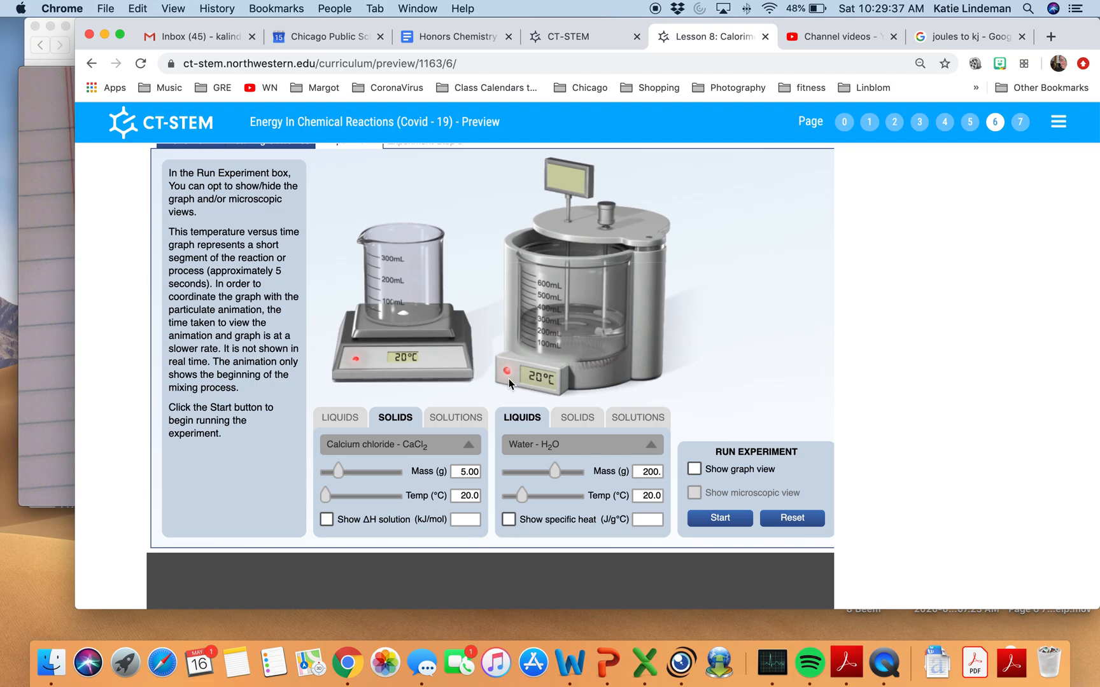
{"action": "left_click", "coordinate": [693, 469]}
{"action": "left_click", "coordinate": [722, 519]}
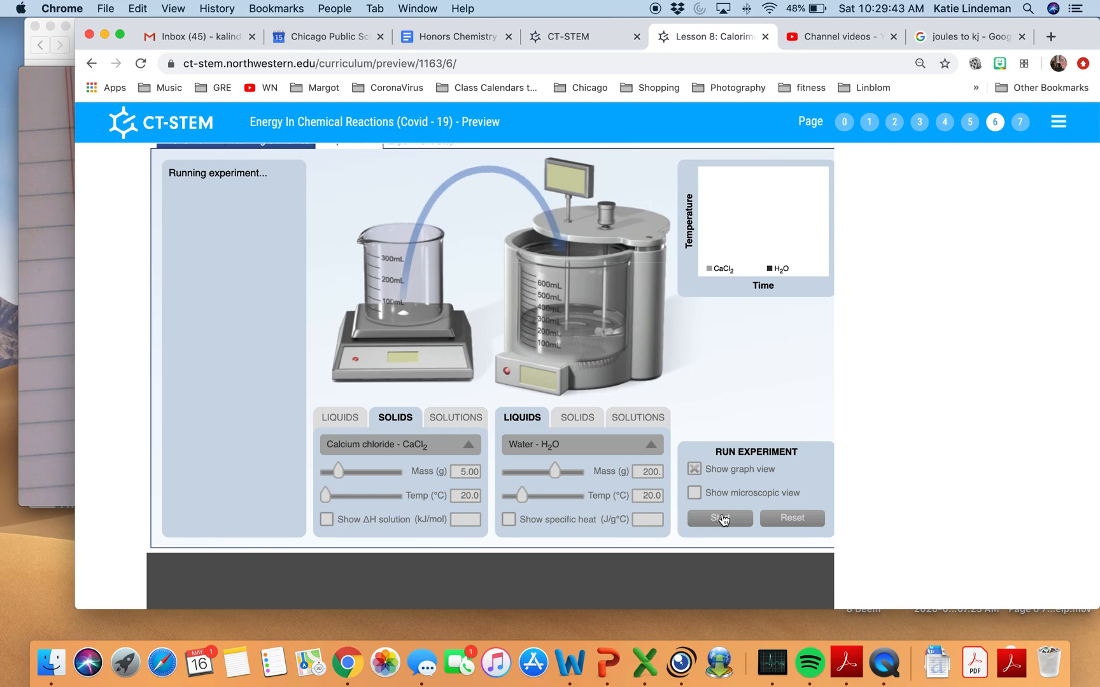
Enter 20 as the initial temperature for Experiment 1 in the data table.
{"action": "scroll", "coordinate": [723, 520], "scroll_direction": "down", "scroll_amount": 5}
{"action": "scroll", "coordinate": [723, 520], "scroll_direction": "down", "scroll_amount": 15}
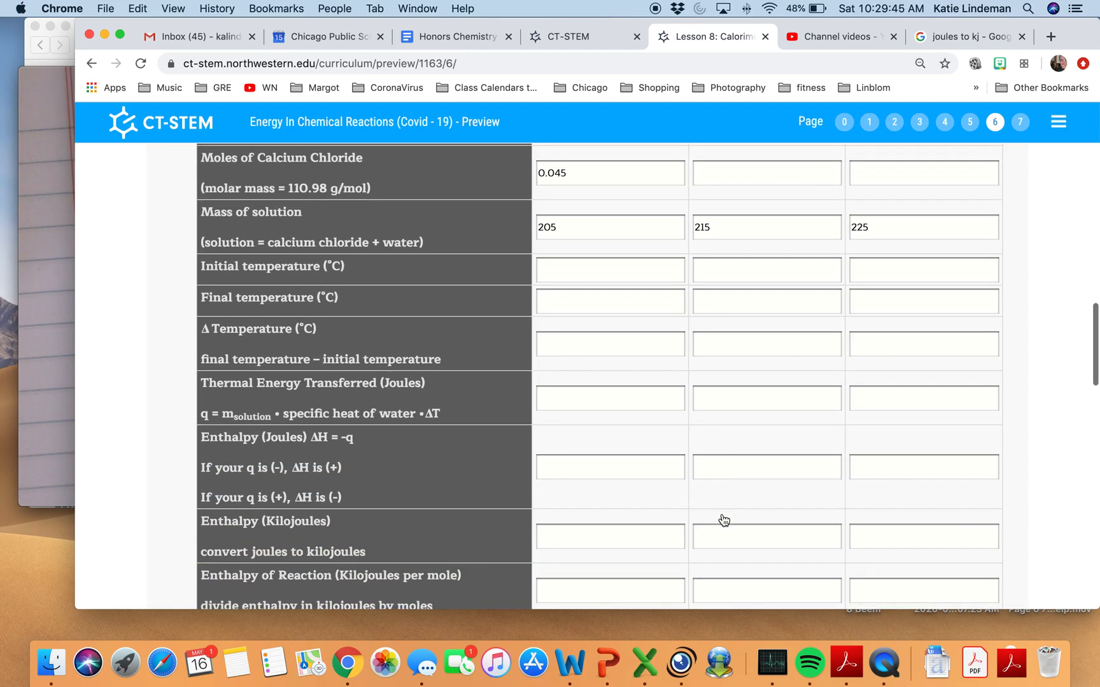
{"action": "left_click", "coordinate": [571, 280]}
{"action": "type", "text": "20"}
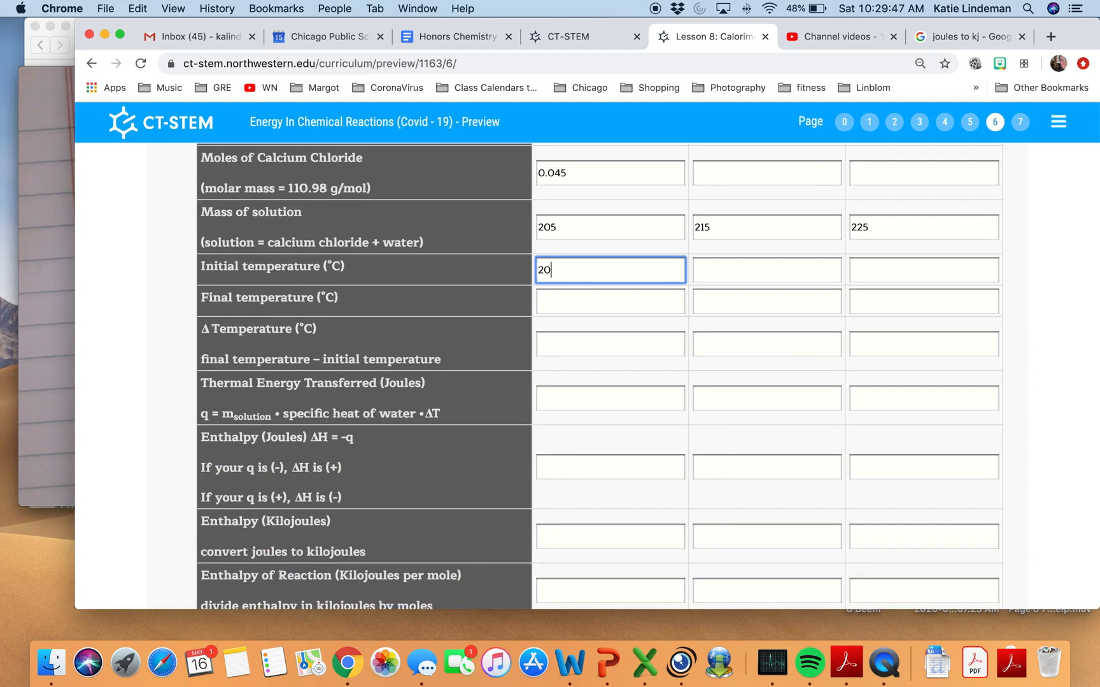
{"action": "scroll", "coordinate": [614, 212], "scroll_direction": "up", "scroll_amount": 15}
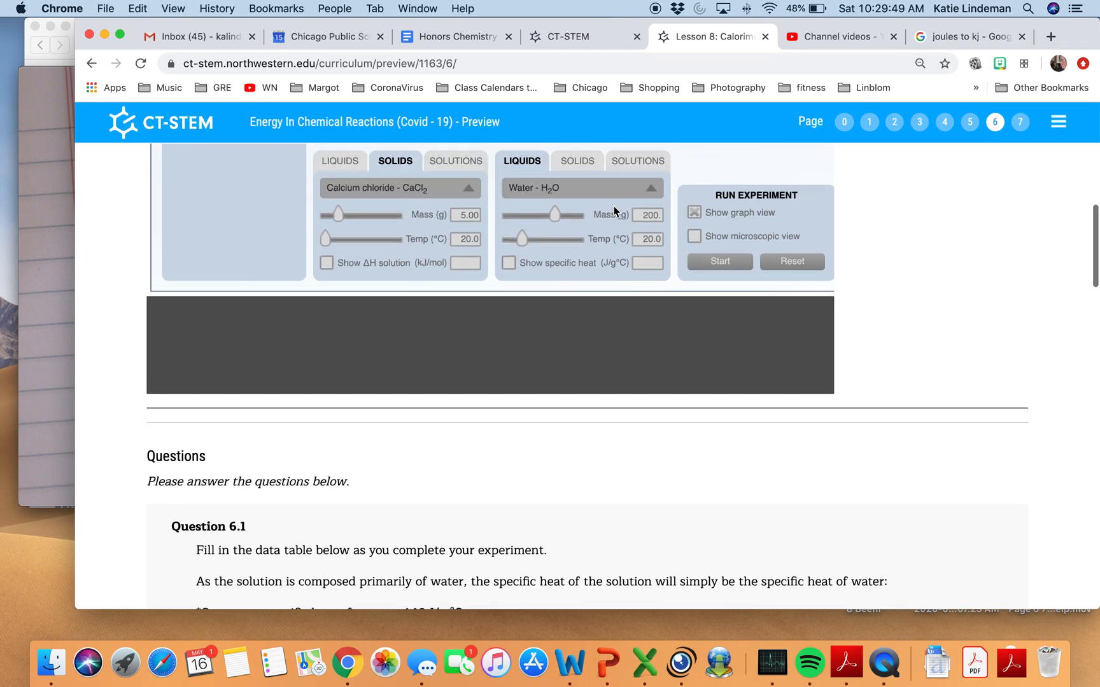
Read the calorimeter's final temperature in the simulation and enter 24.27 as the final temperature for Experiment 1.
{"action": "scroll", "coordinate": [614, 212], "scroll_direction": "up", "scroll_amount": 1}
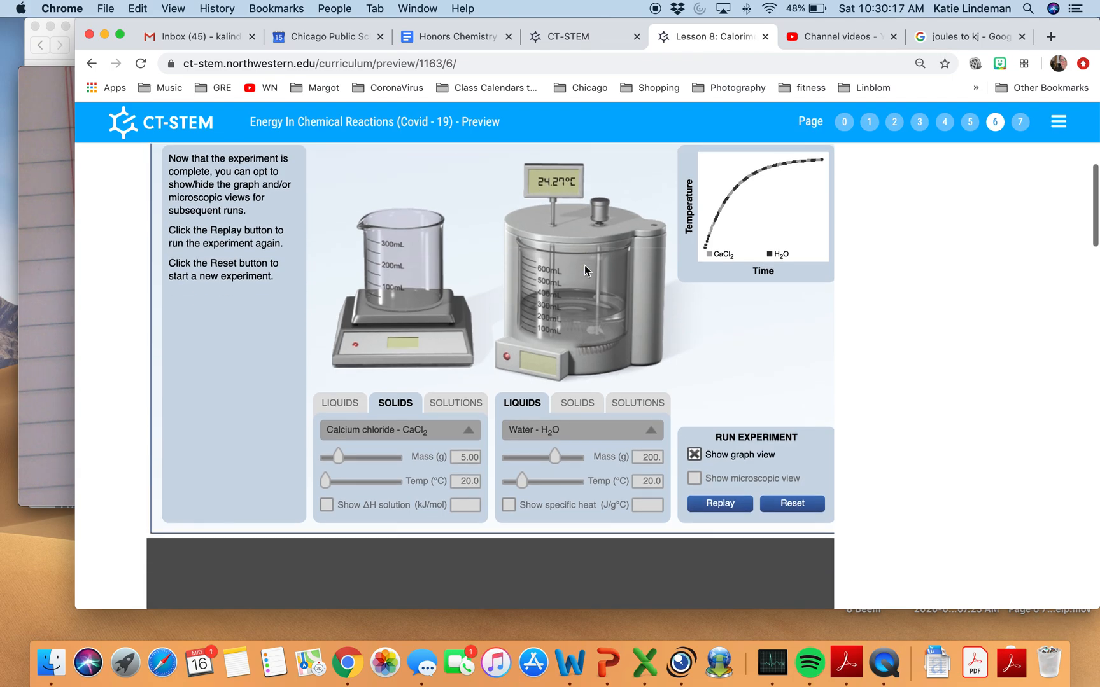
{"action": "scroll", "coordinate": [584, 265], "scroll_direction": "down", "scroll_amount": 10}
{"action": "scroll", "coordinate": [584, 265], "scroll_direction": "up", "scroll_amount": 10}
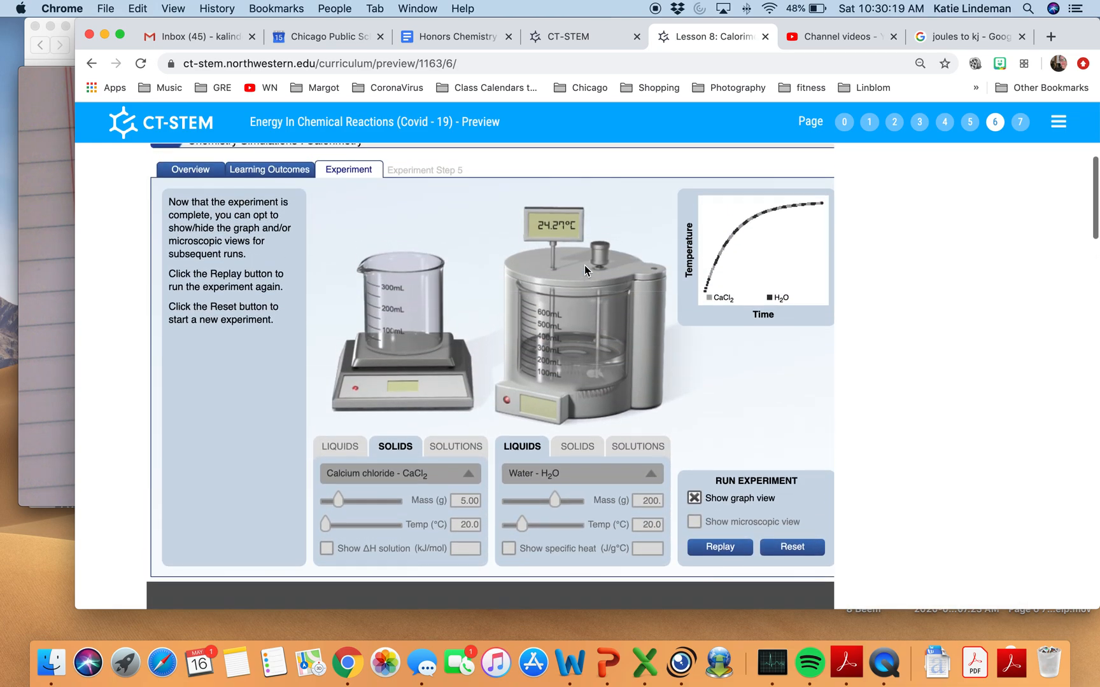
{"action": "scroll", "coordinate": [584, 265], "scroll_direction": "down", "scroll_amount": 1}
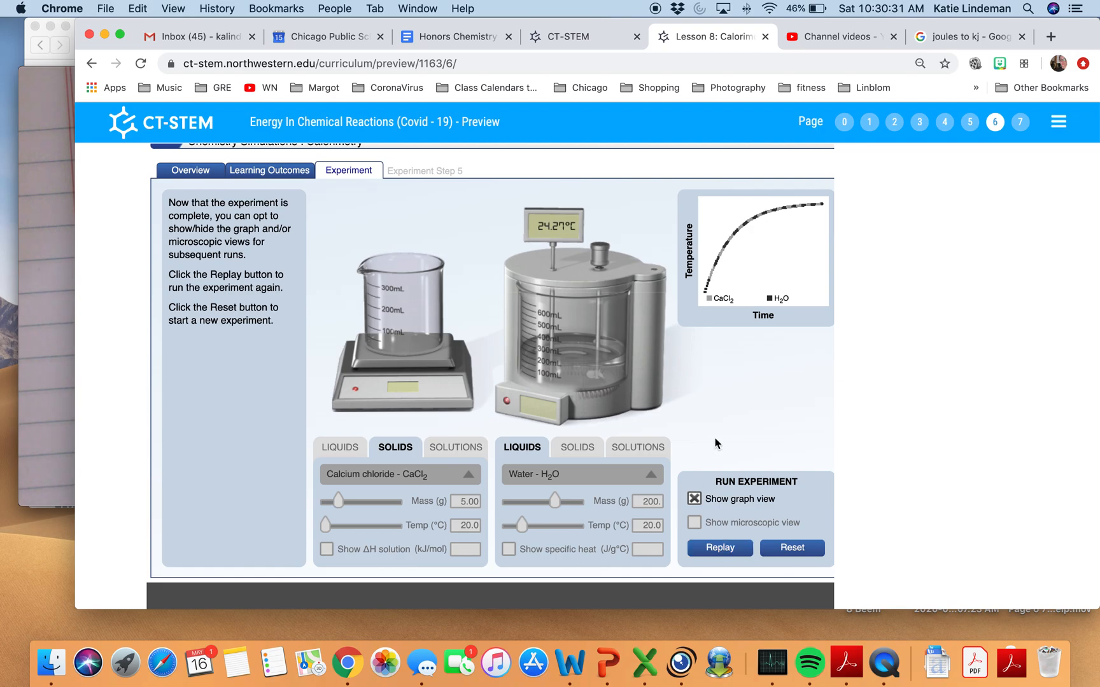
{"action": "scroll", "coordinate": [715, 443], "scroll_direction": "down", "scroll_amount": 7}
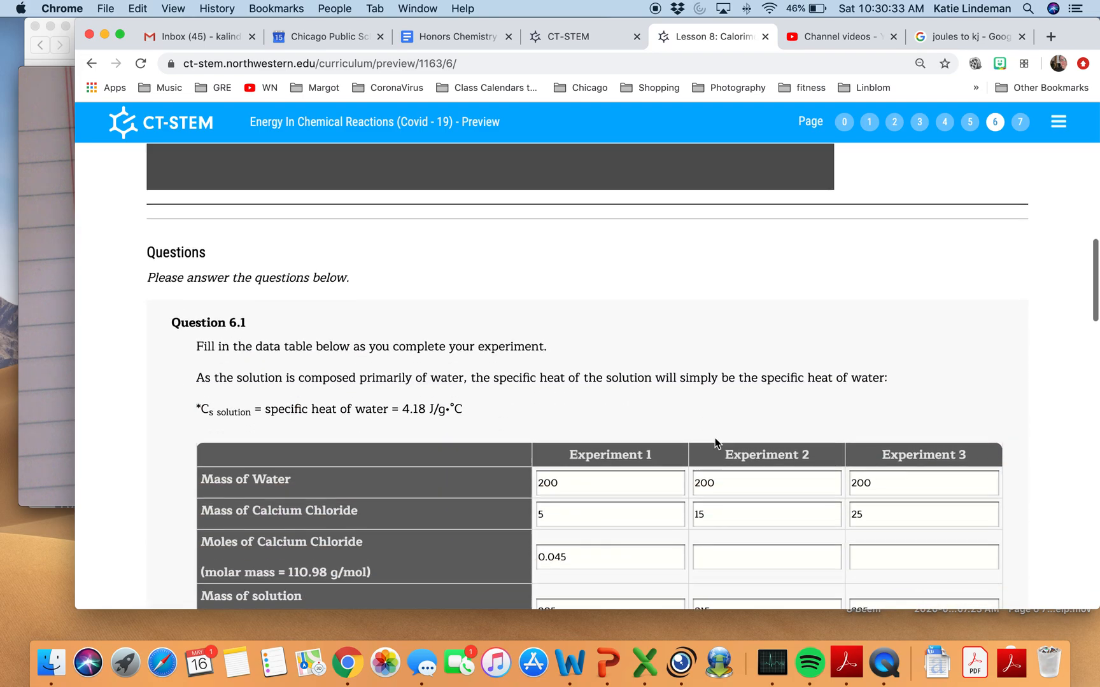
{"action": "scroll", "coordinate": [715, 443], "scroll_direction": "up", "scroll_amount": 8}
{"action": "scroll", "coordinate": [716, 442], "scroll_direction": "down", "scroll_amount": 12}
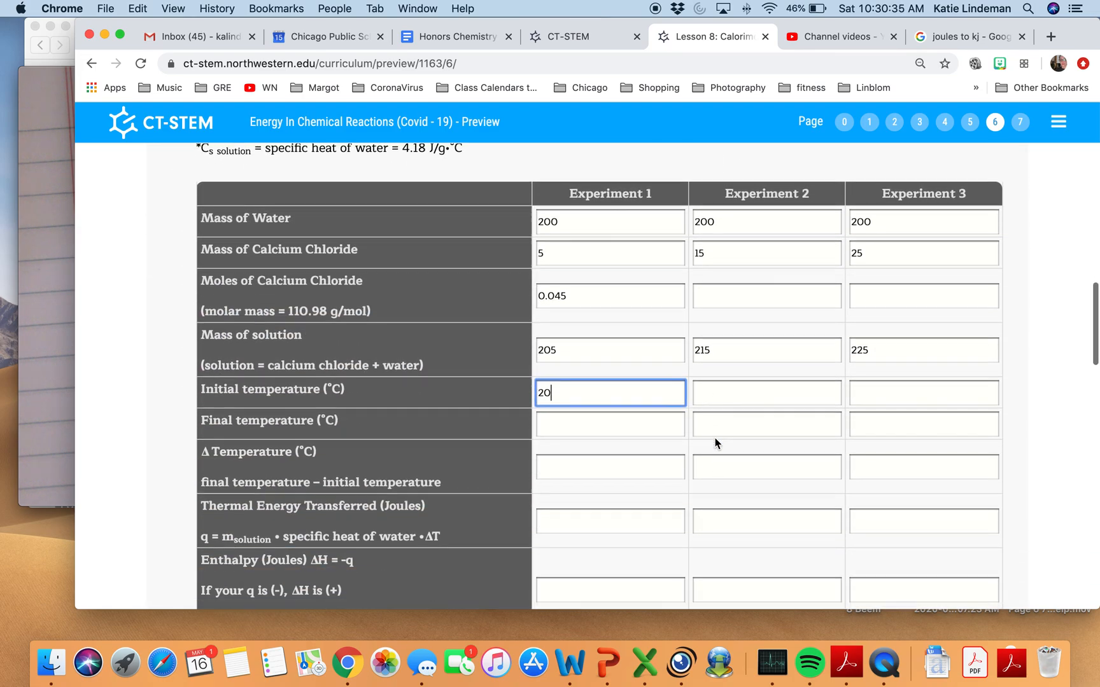
{"action": "left_click", "coordinate": [634, 409]}
{"action": "type", "text": "24.27"}
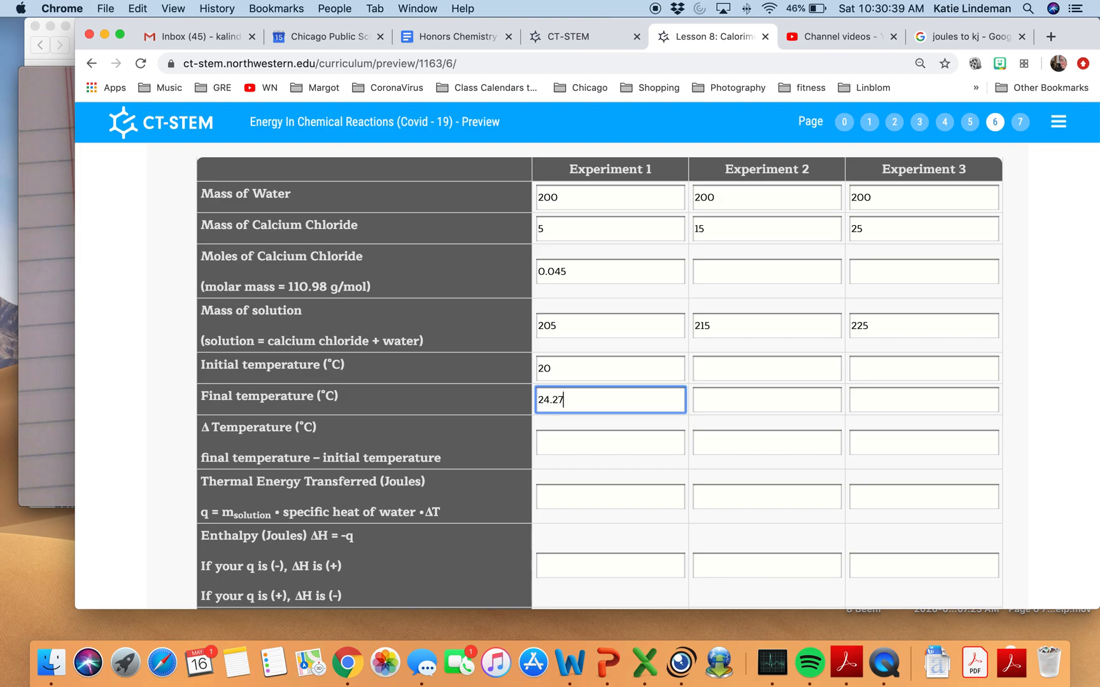
Enter +4.27 as the temperature change for Experiment 1, subtracting the initial from the final temperature.
{"action": "scroll", "coordinate": [719, 432], "scroll_direction": "down", "scroll_amount": 2}
{"action": "left_click", "coordinate": [612, 371]}
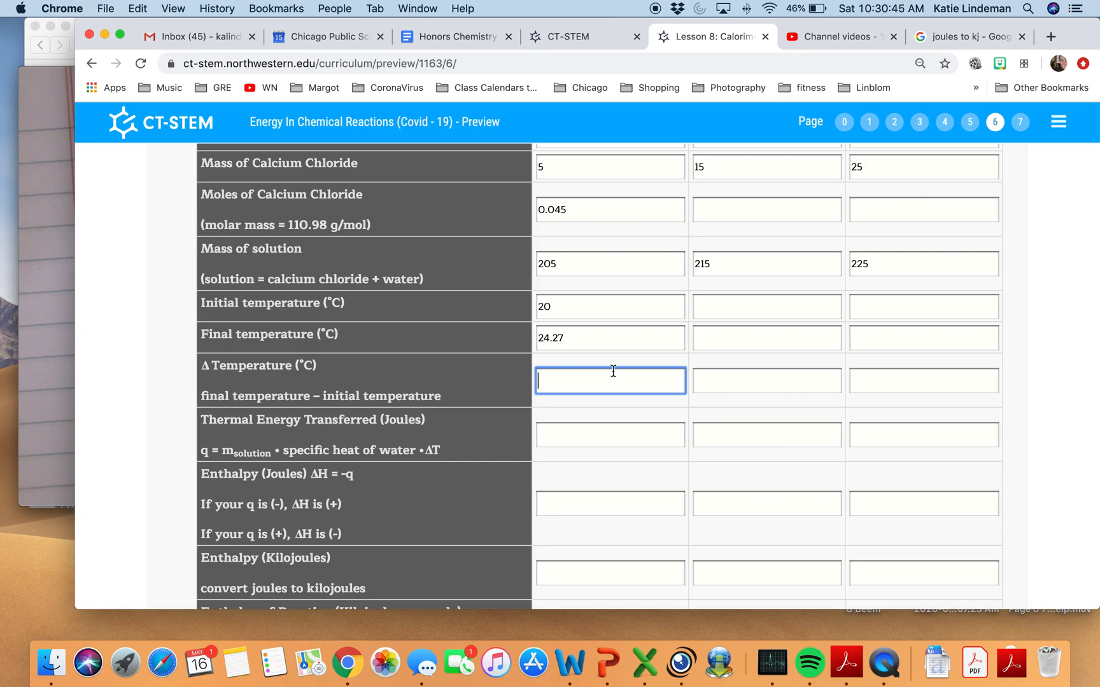
{"action": "left_click_drag", "start_coordinate": [244, 395], "coordinate": [431, 393]}
{"action": "left_click", "coordinate": [431, 393]}
{"action": "left_click", "coordinate": [595, 330]}
{"action": "left_click", "coordinate": [588, 308]}
{"action": "left_click", "coordinate": [585, 373]}
{"action": "type", "text": "+"}
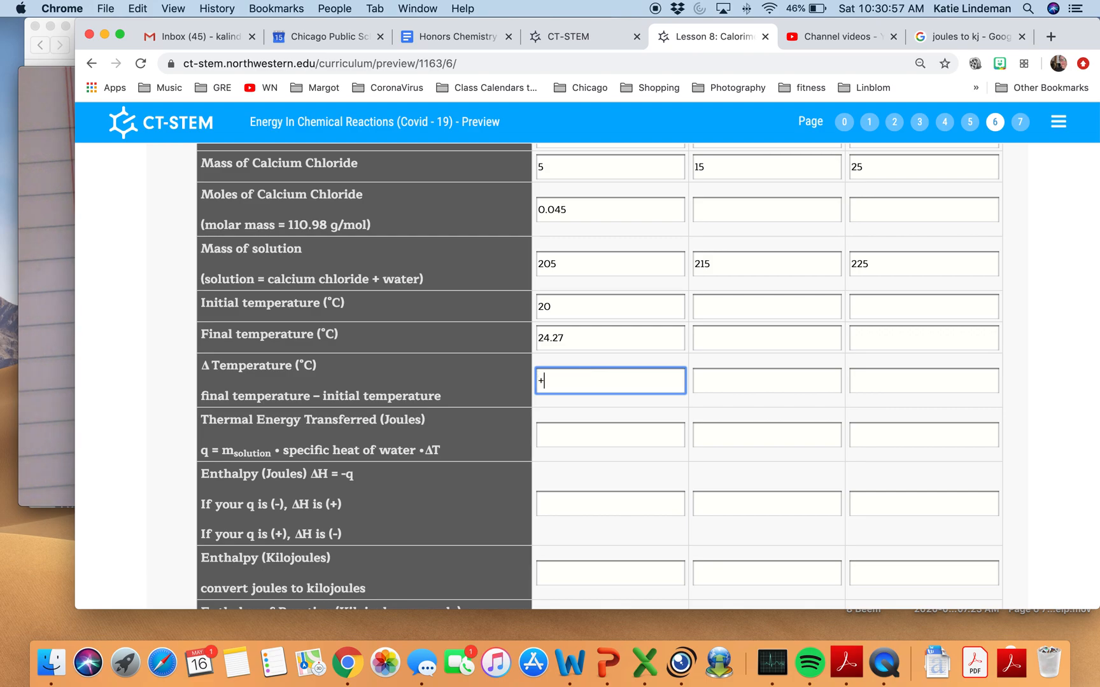
{"action": "type", "text": "4.27"}
Consult the handwritten heat calculation in Visualizer and enter 3,658.96 as the thermal energy transferred in joules for Experiment 1.
{"action": "left_click", "coordinate": [576, 427]}
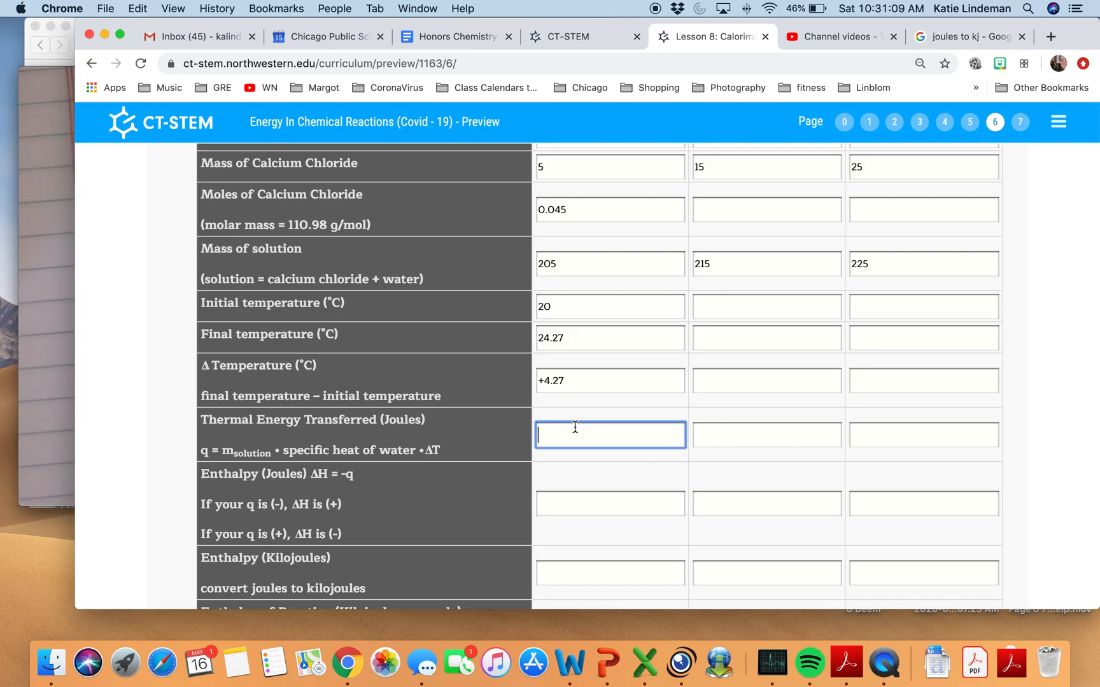
{"action": "left_click", "coordinate": [53, 336]}
{"action": "left_click", "coordinate": [52, 329]}
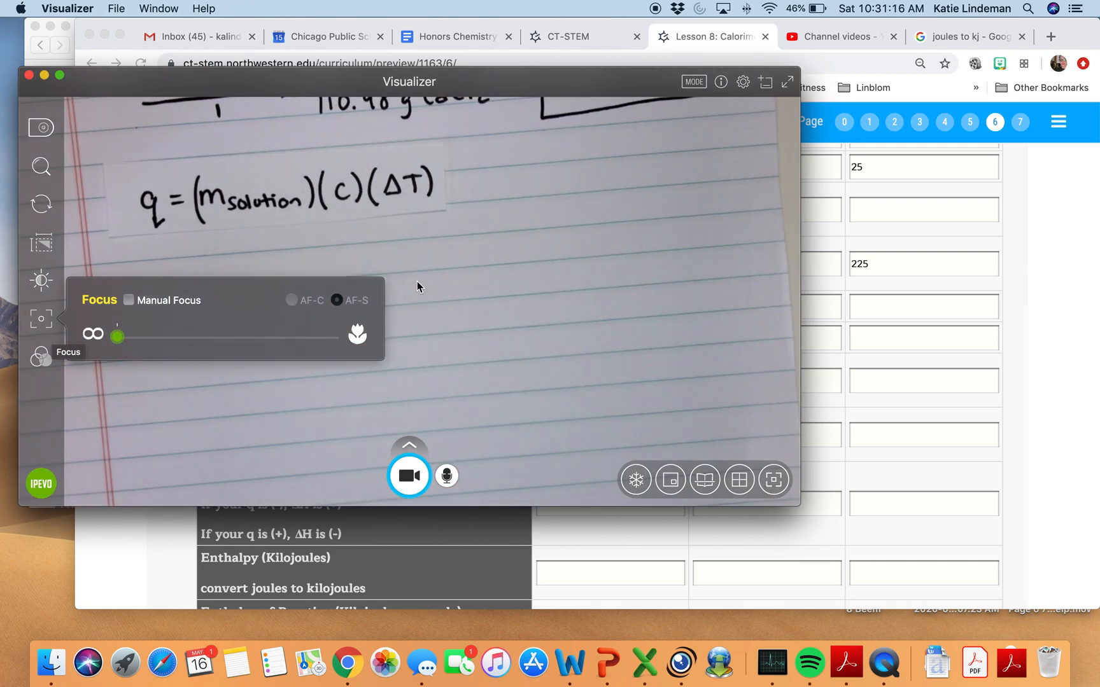
{"action": "left_click", "coordinate": [508, 284]}
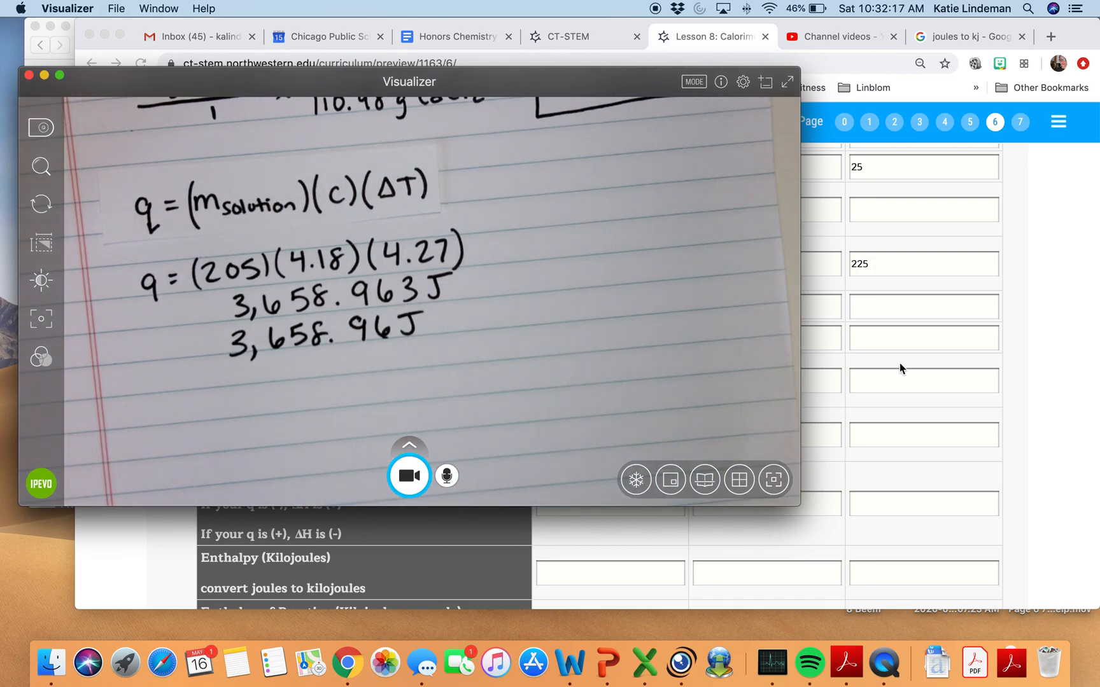
{"action": "left_click", "coordinate": [900, 362]}
{"action": "left_click", "coordinate": [630, 437]}
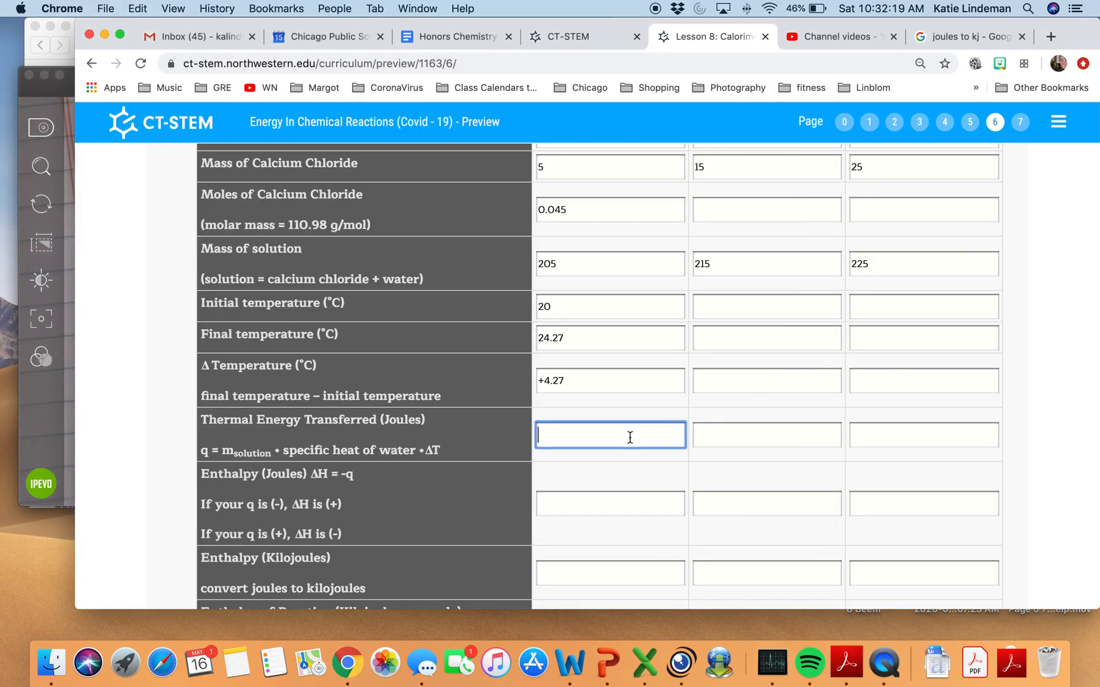
{"action": "type", "text": "3"}
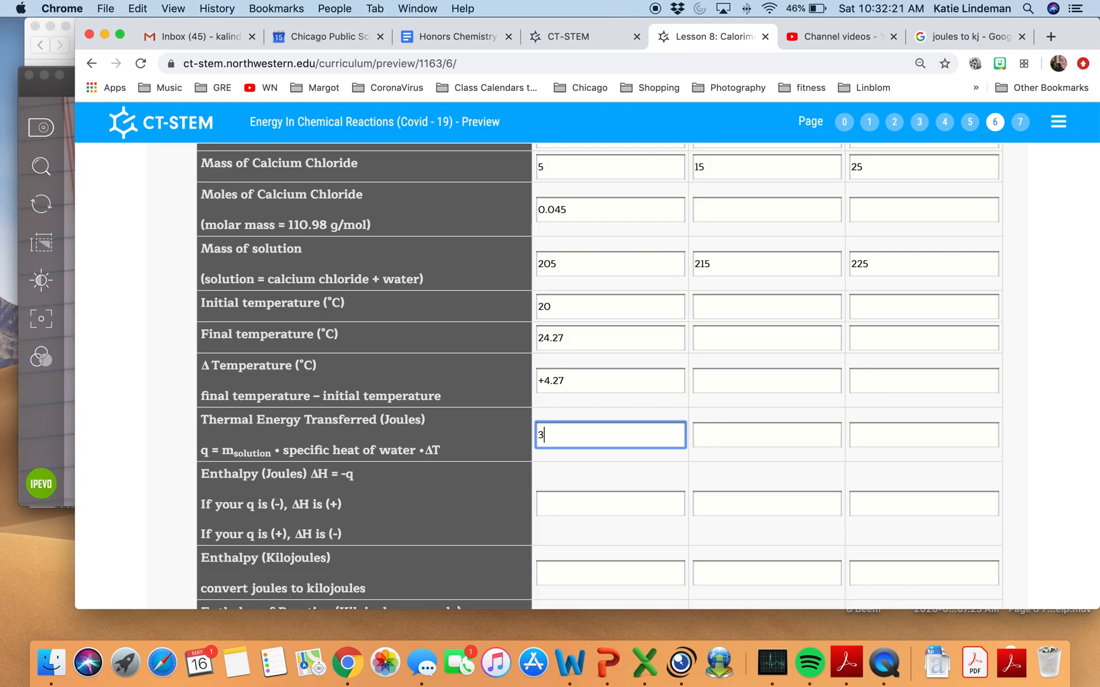
{"action": "type", "text": ",658.96"}
Copy the thermal energy value into the Experiment 1 enthalpy in joules and make it negative, giving -3,658.96.
{"action": "scroll", "coordinate": [630, 493], "scroll_direction": "down", "scroll_amount": 2}
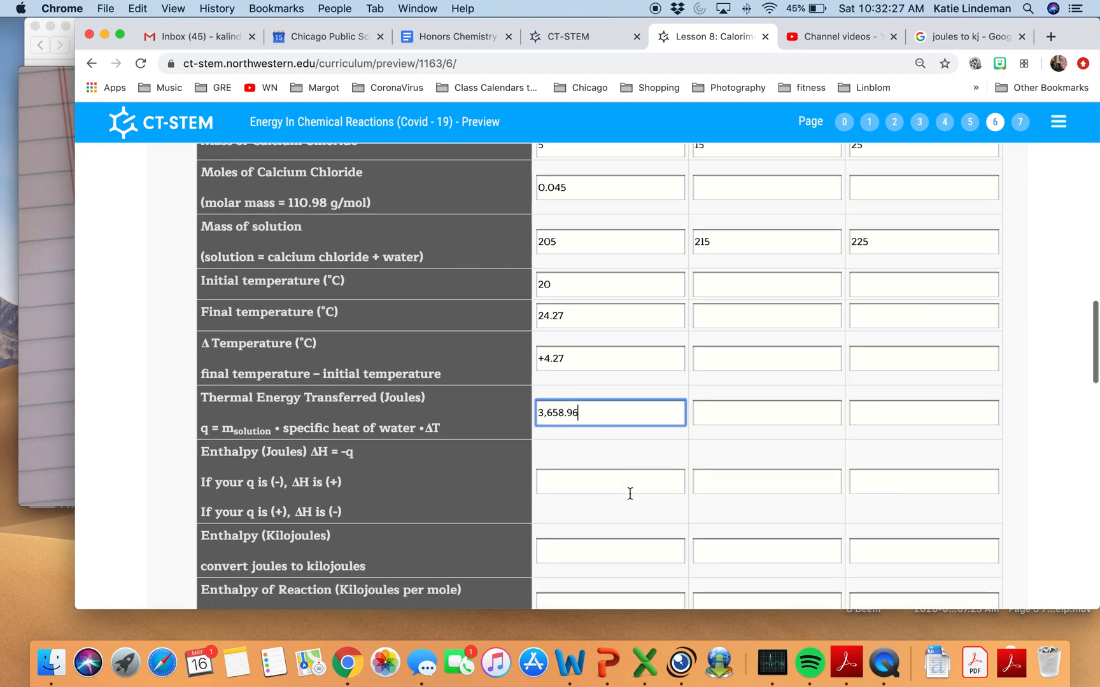
{"action": "scroll", "coordinate": [630, 494], "scroll_direction": "down", "scroll_amount": 3}
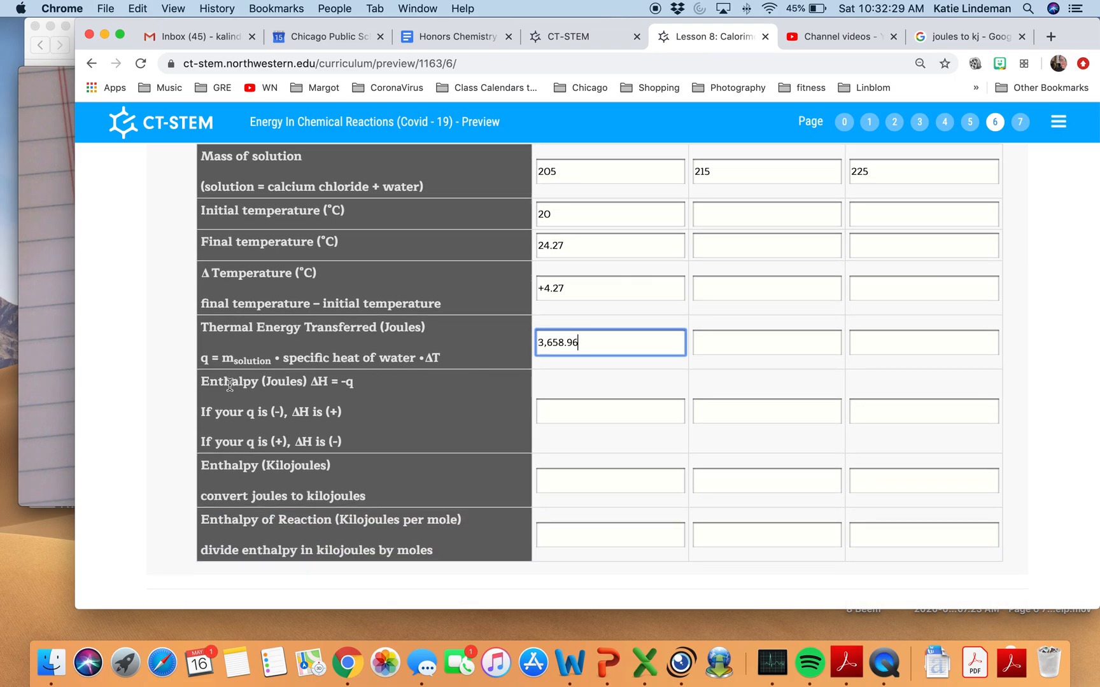
{"action": "left_click_drag", "start_coordinate": [201, 382], "coordinate": [324, 383]}
{"action": "left_click", "coordinate": [363, 387]}
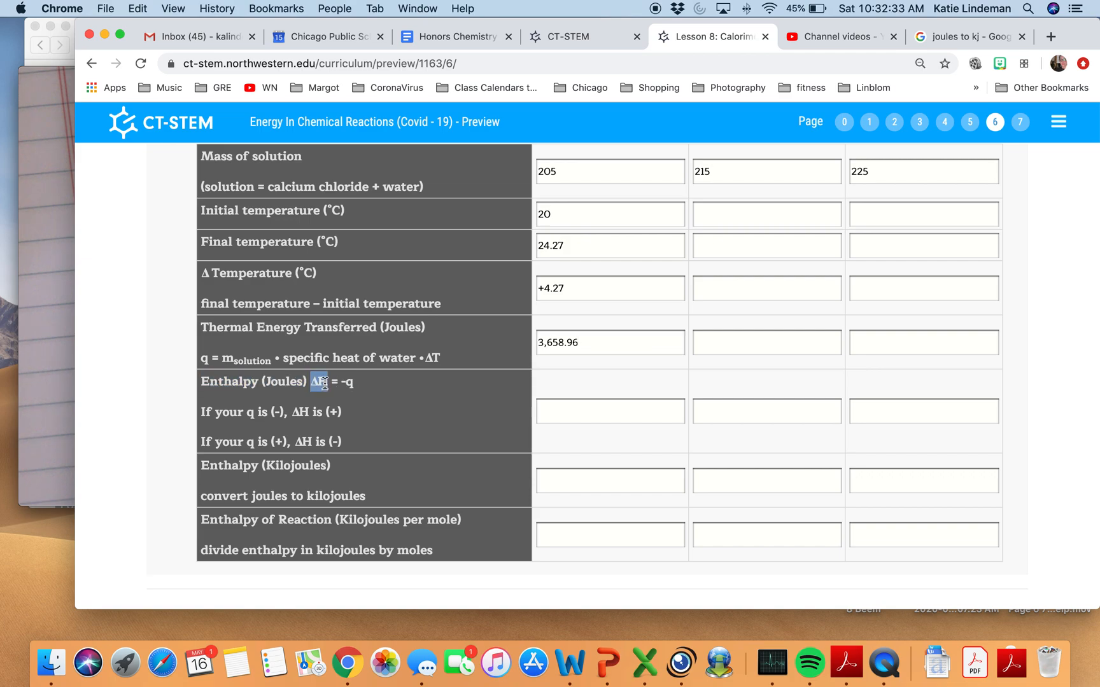
{"action": "left_click", "coordinate": [326, 384]}
{"action": "left_click_drag", "start_coordinate": [341, 382], "coordinate": [354, 384]}
{"action": "double_click", "coordinate": [559, 342]}
{"action": "key", "text": "super+c"}
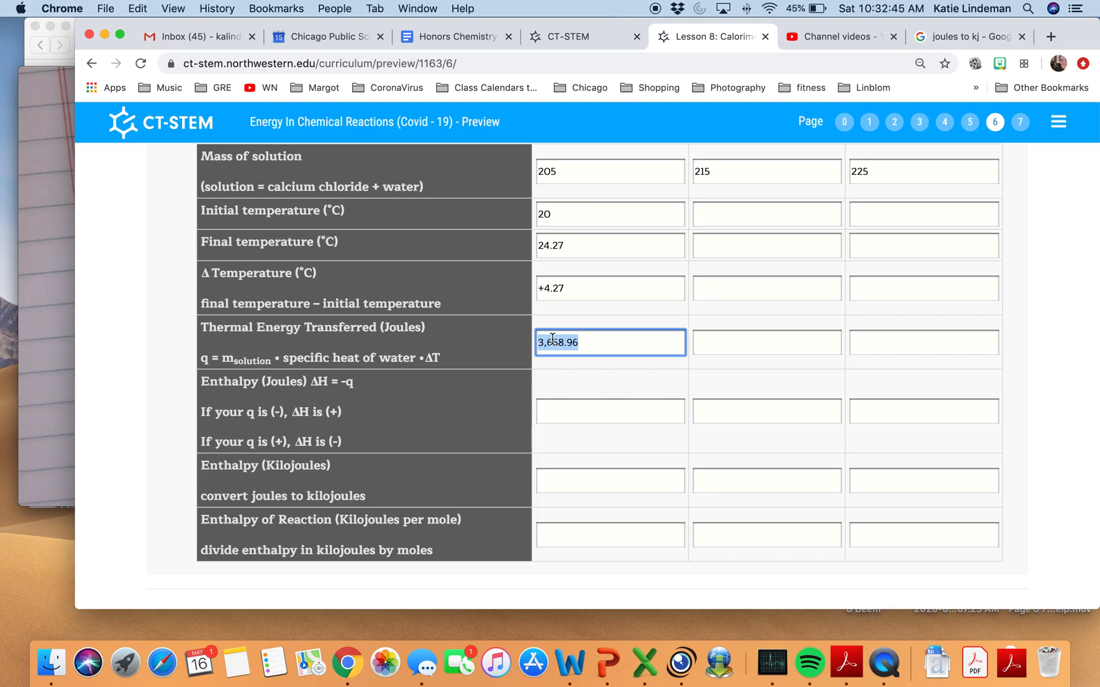
{"action": "left_click", "coordinate": [596, 415]}
{"action": "key", "text": "super+v"}
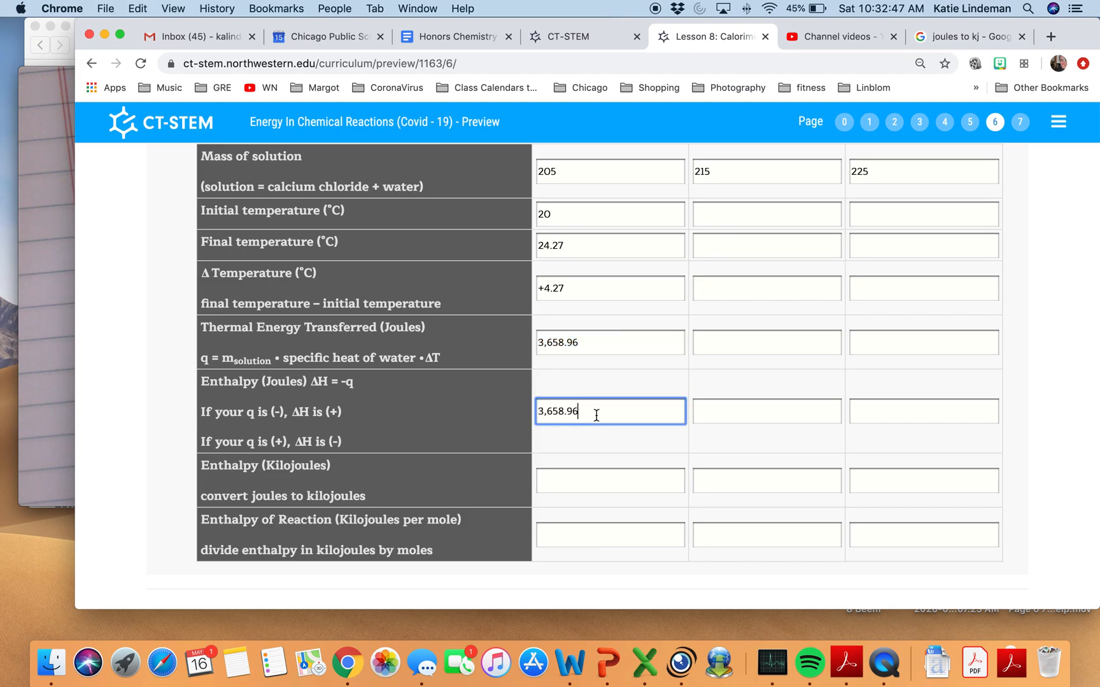
{"action": "left_click", "coordinate": [540, 410]}
{"action": "type", "text": "-"}
Consult the joule-to-kilojoule conversion in Visualizer and enter -3.66 as the enthalpy in kilojoules for Experiment 1.
{"action": "left_click", "coordinate": [581, 482]}
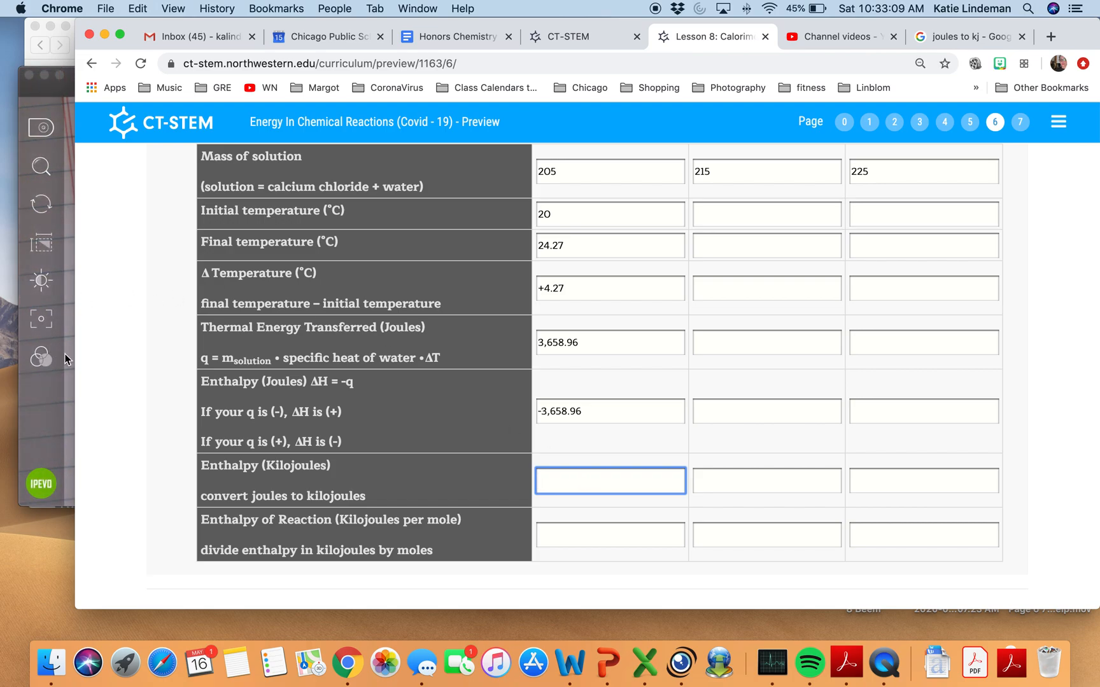
{"action": "left_click", "coordinate": [62, 350]}
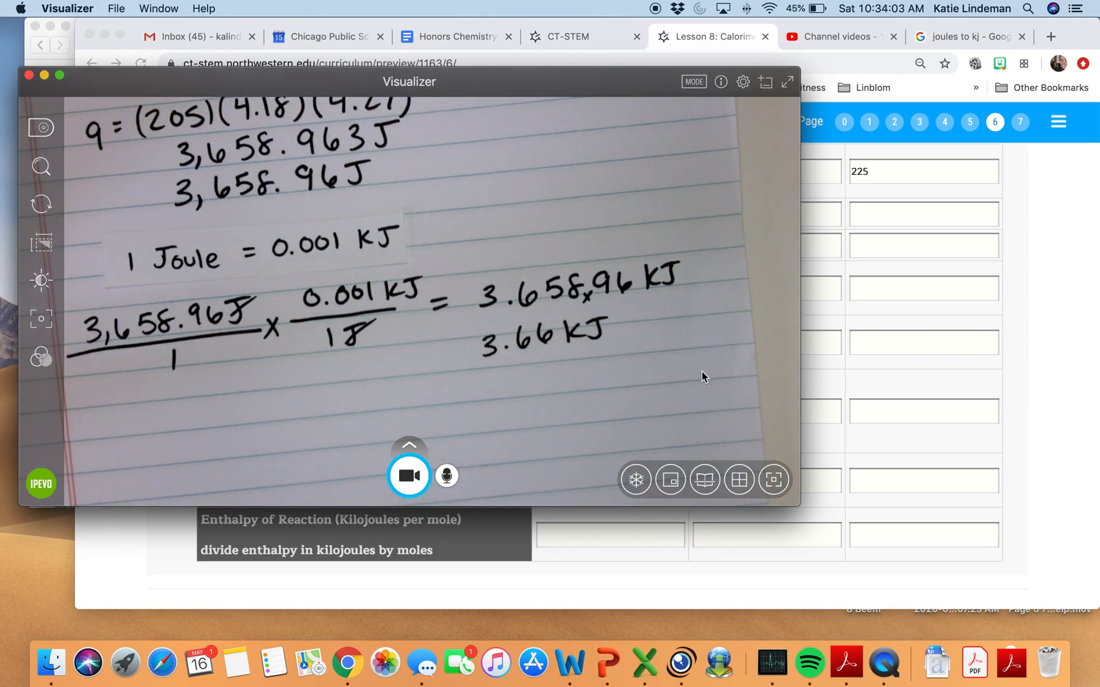
{"action": "left_click", "coordinate": [910, 422]}
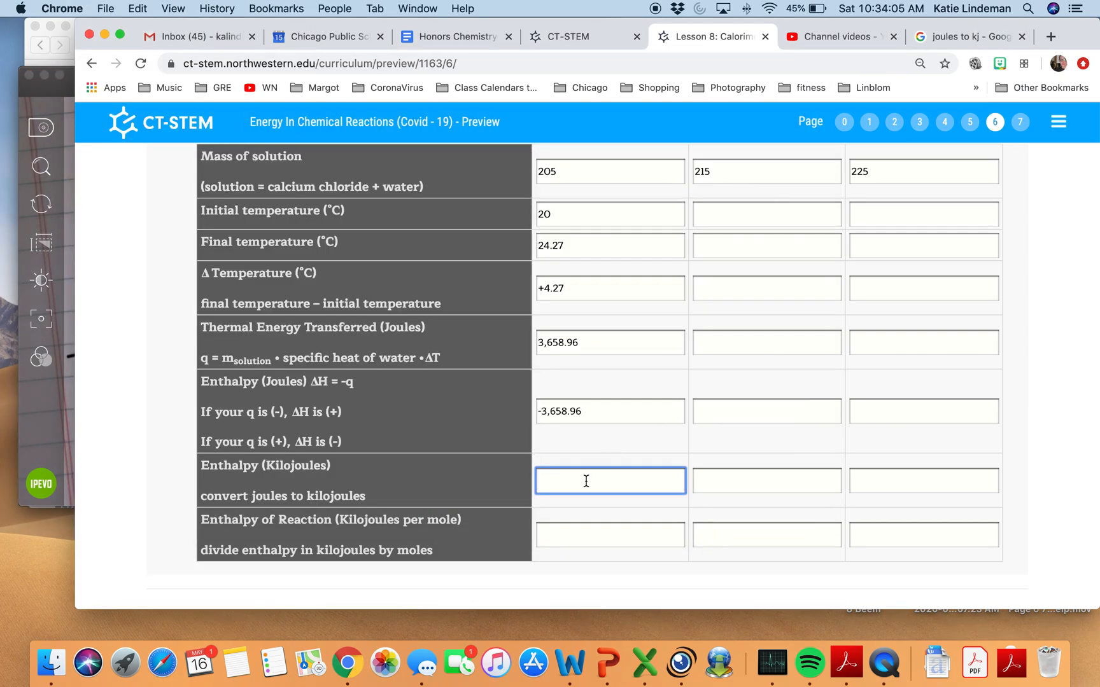
{"action": "type", "text": "3.66"}
{"action": "left_click", "coordinate": [539, 480]}
{"action": "type", "text": "-"}
Consult the handwritten work in Visualizer and enter -81.33 as the enthalpy of reaction in kilojoules per mole for Experiment 1.
{"action": "left_click", "coordinate": [560, 533]}
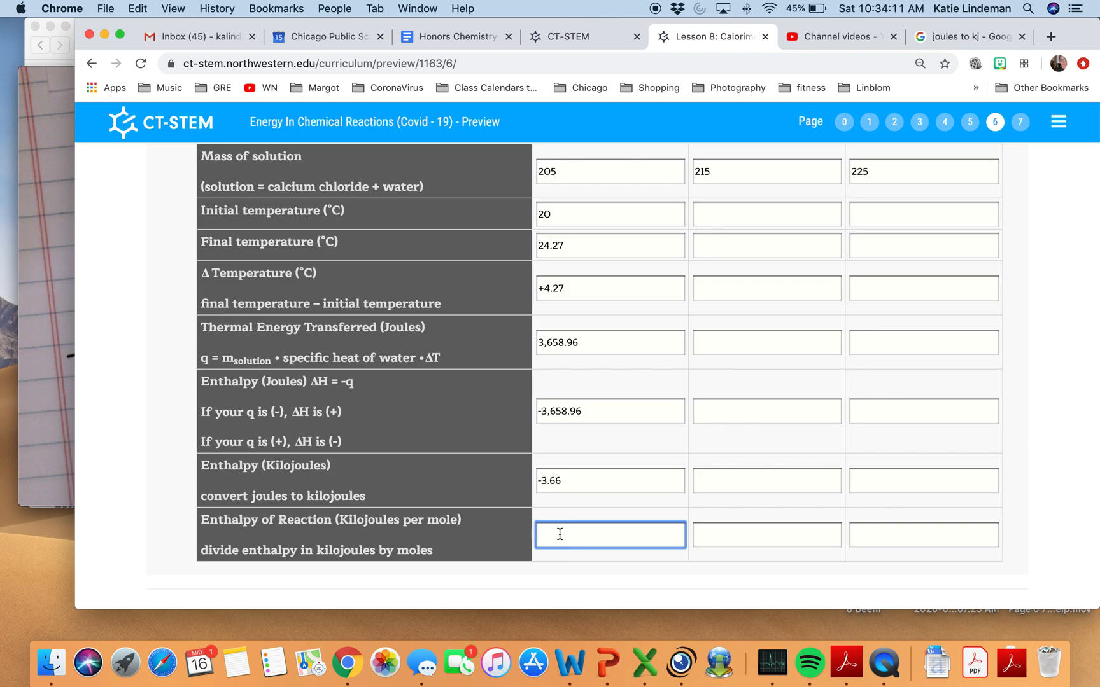
{"action": "scroll", "coordinate": [559, 534], "scroll_direction": "down", "scroll_amount": 2}
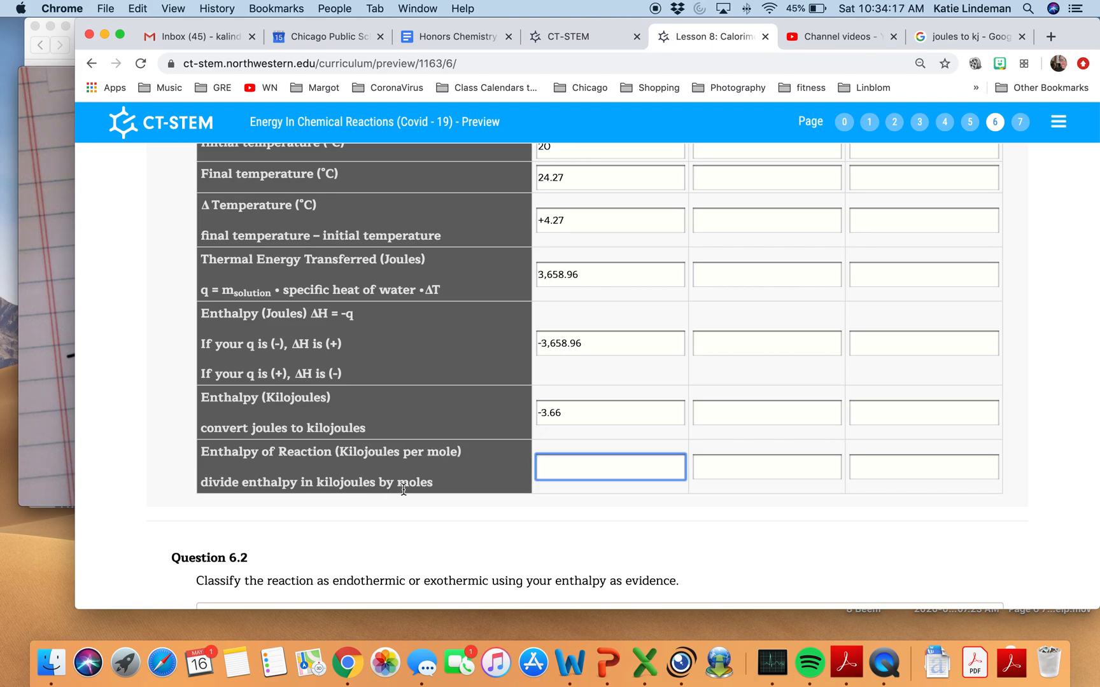
{"action": "scroll", "coordinate": [602, 446], "scroll_direction": "up", "scroll_amount": 1}
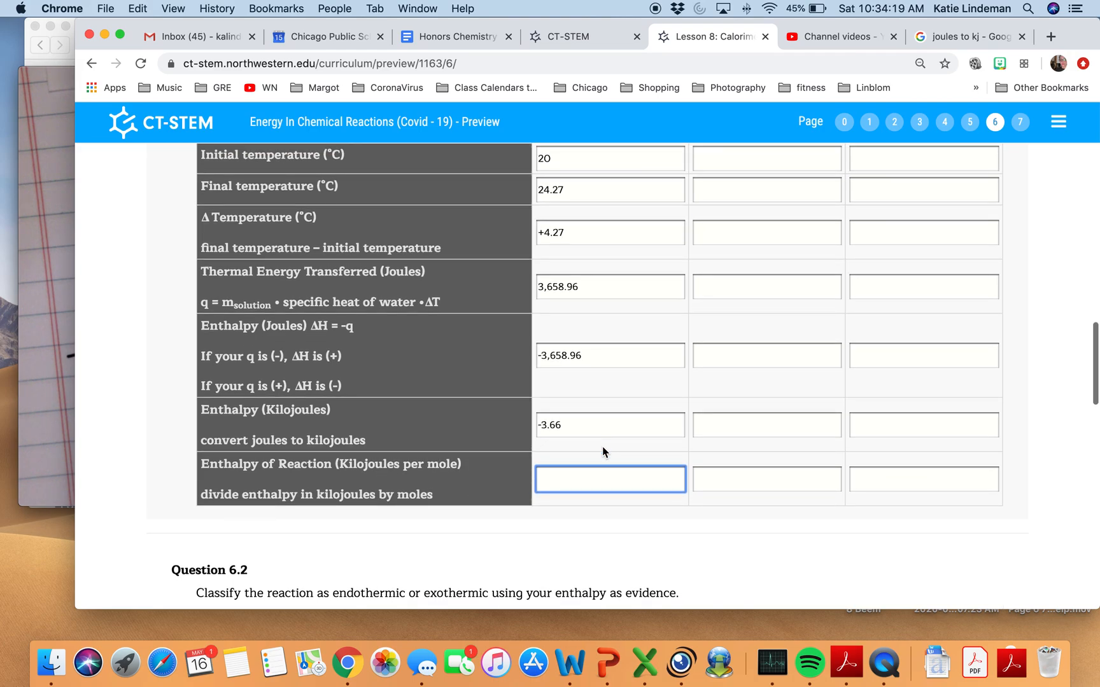
{"action": "scroll", "coordinate": [602, 446], "scroll_direction": "down", "scroll_amount": 1}
{"action": "mouse_move", "coordinate": [52, 397]}
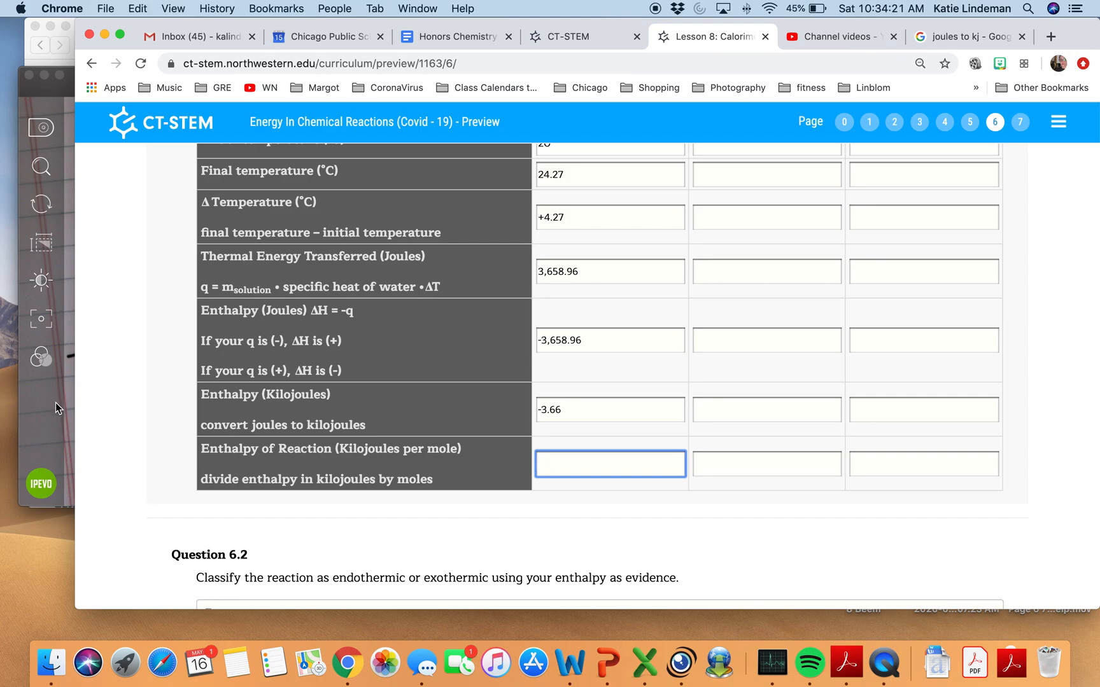
{"action": "left_click", "coordinate": [55, 402]}
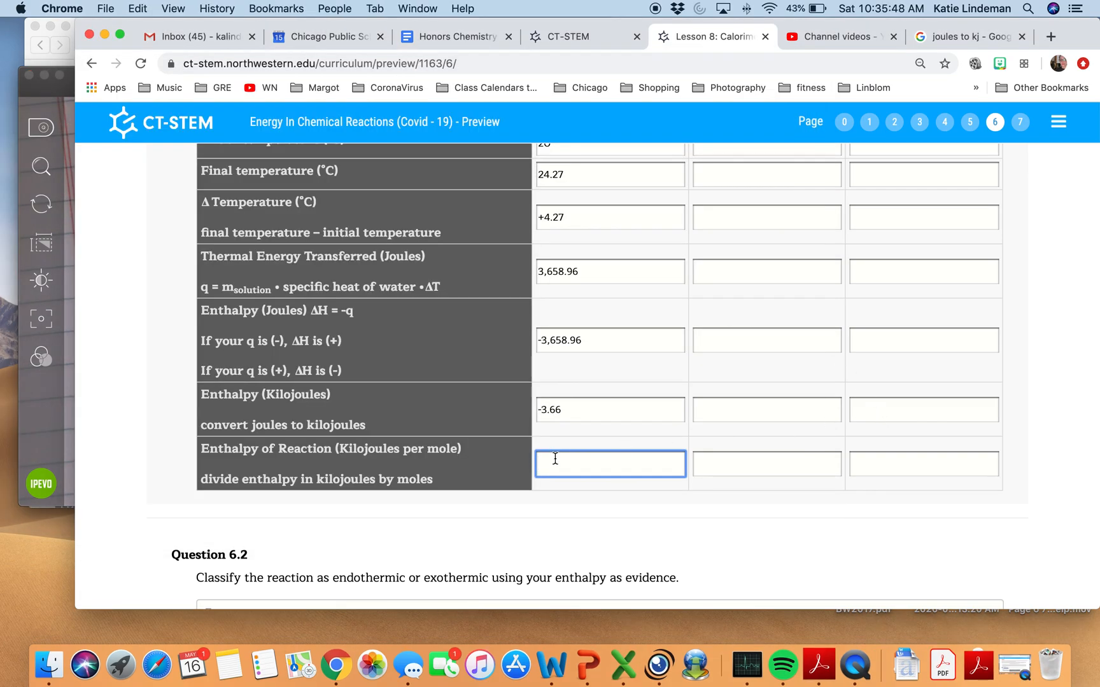
{"action": "type", "text": "-81.33"}
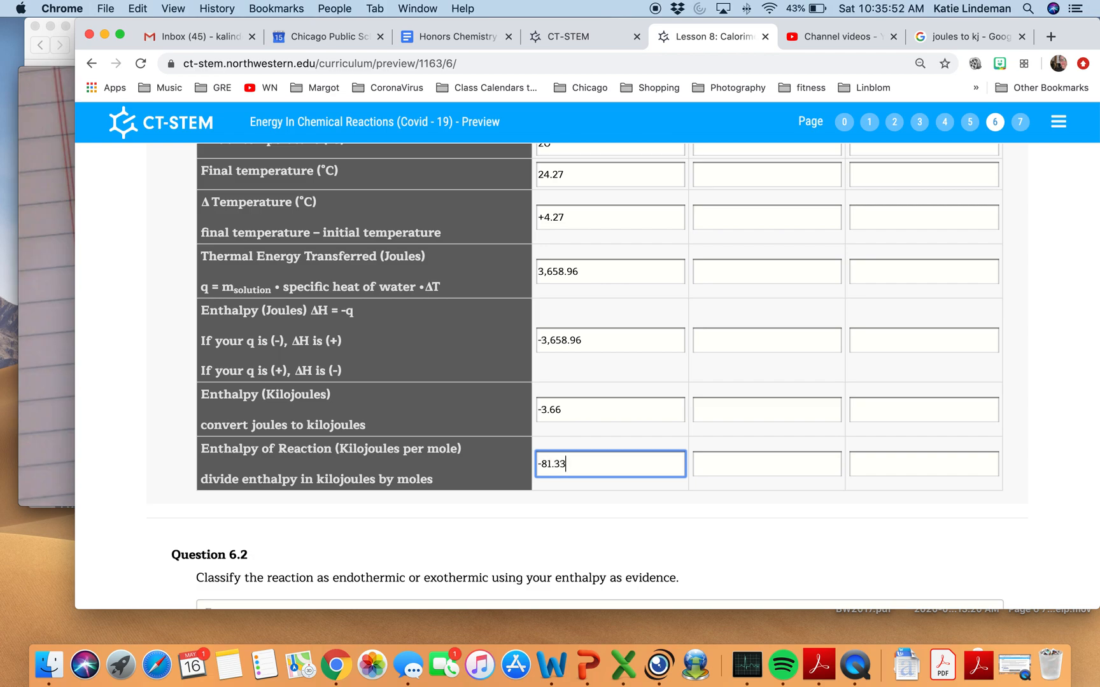